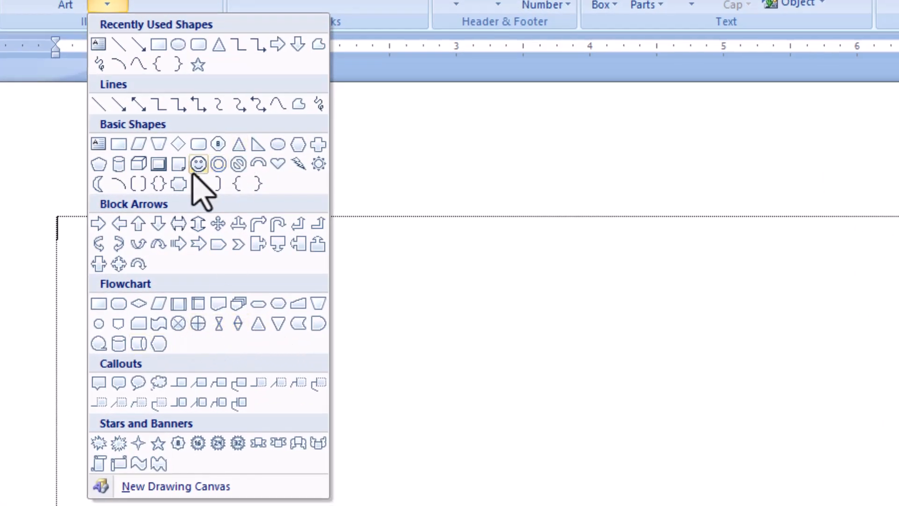
# - Draw a donut shape about 2.75" wide and high near the top of the page and enlarge its hole to leave a narrower ring
pyautogui.click(219, 170)
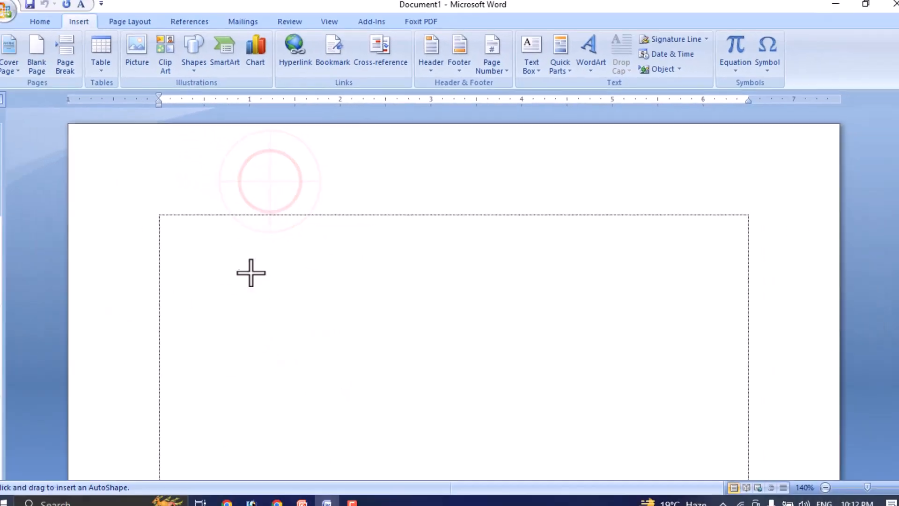
pyautogui.moveTo(192, 274); pyautogui.dragTo(413, 390)
pyautogui.moveTo(400, 330); pyautogui.dragTo(493, 432)
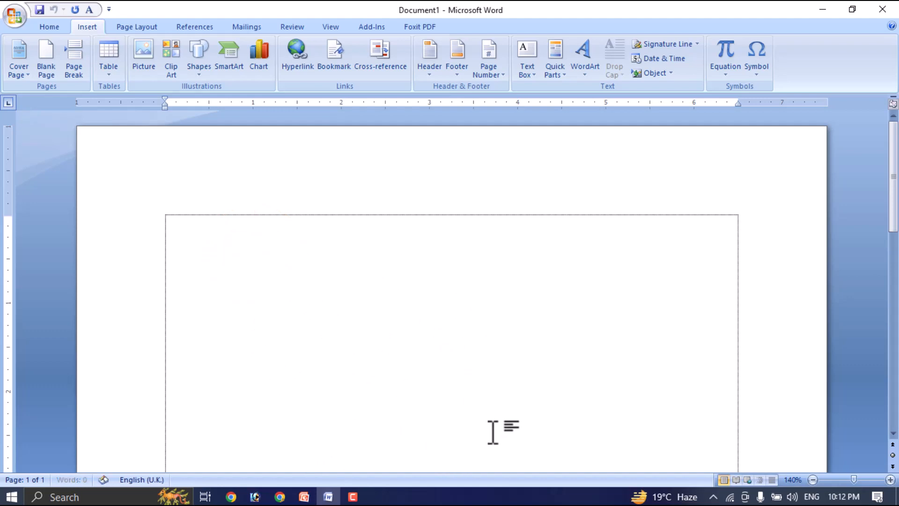
pyautogui.moveTo(433, 318); pyautogui.dragTo(489, 255)
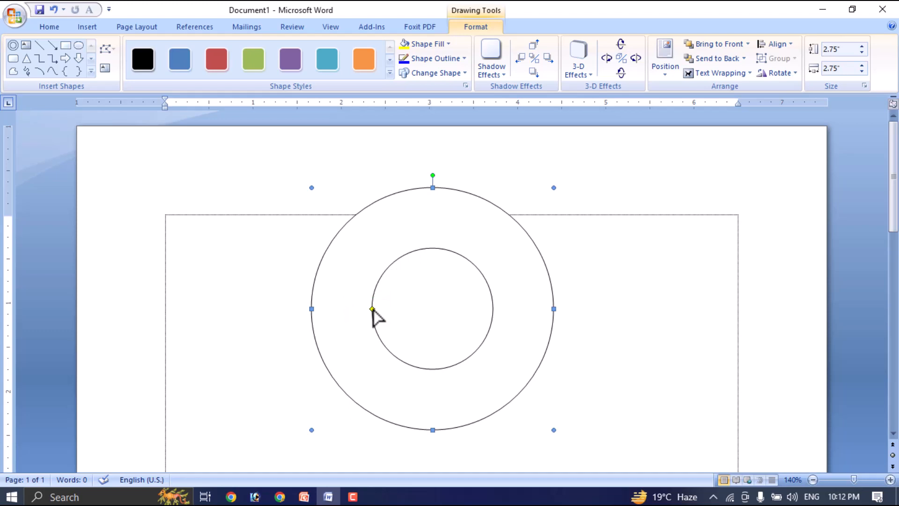
pyautogui.moveTo(372, 308); pyautogui.dragTo(353, 310)
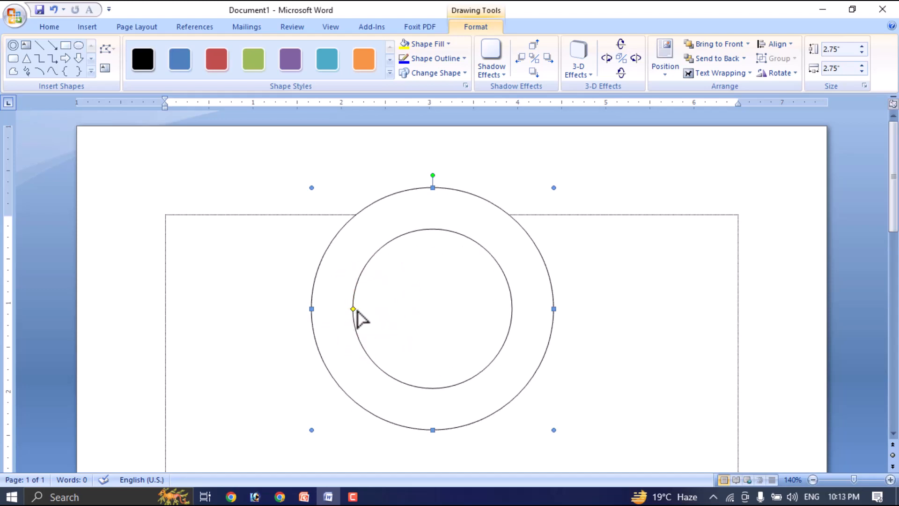
pyautogui.moveTo(353, 309); pyautogui.dragTo(348, 310)
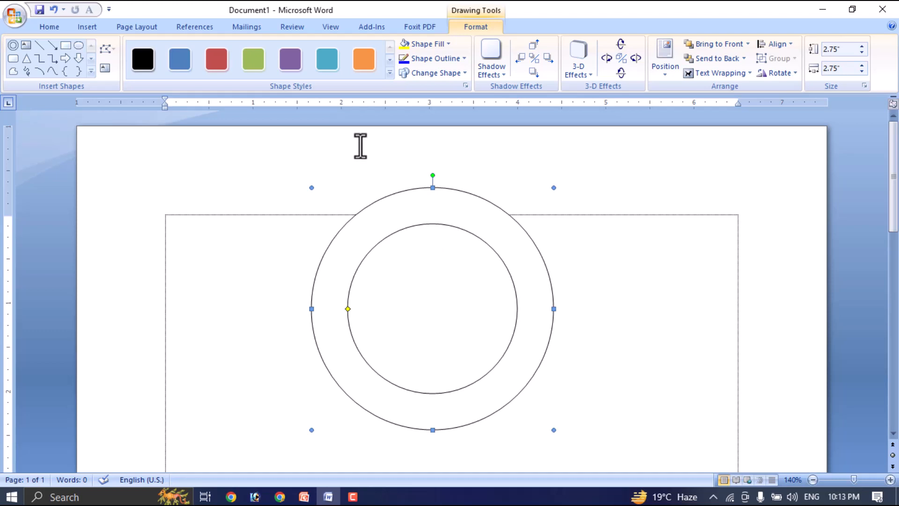
# - Insert WordArt reading "Patenga Computer" in the black arched style, keeping Arial Black at size 36
pyautogui.click(82, 26)
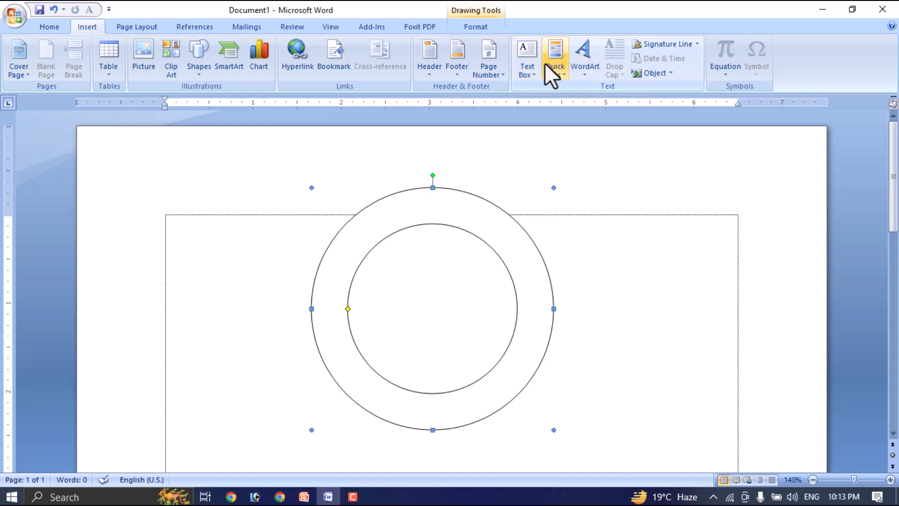
pyautogui.click(588, 63)
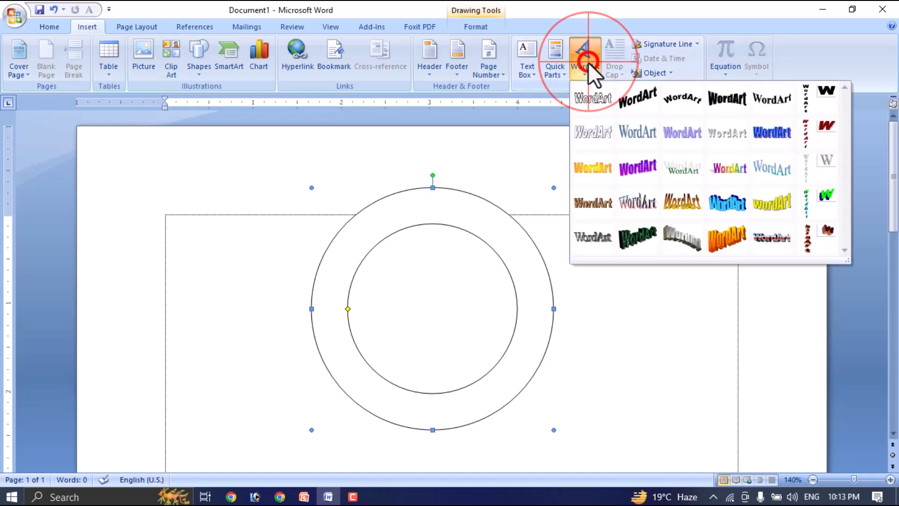
pyautogui.click(685, 101)
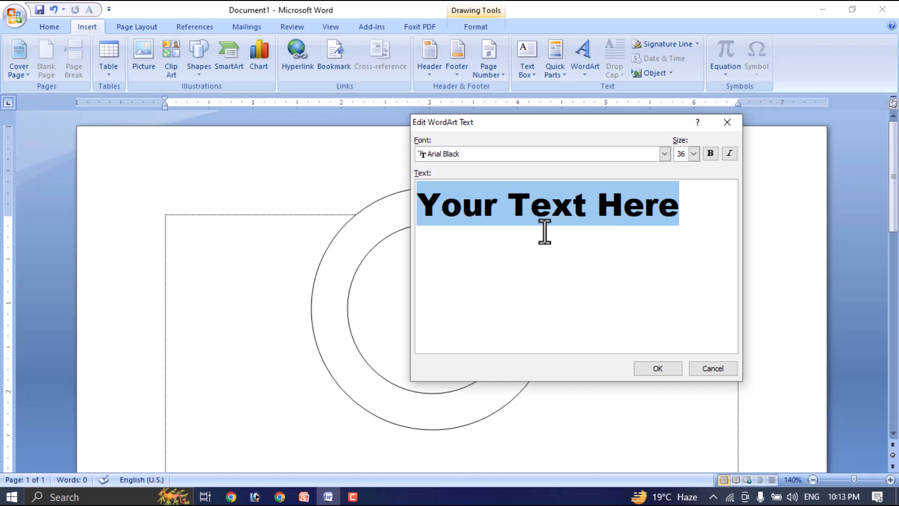
pyautogui.write('Patenga Computer')
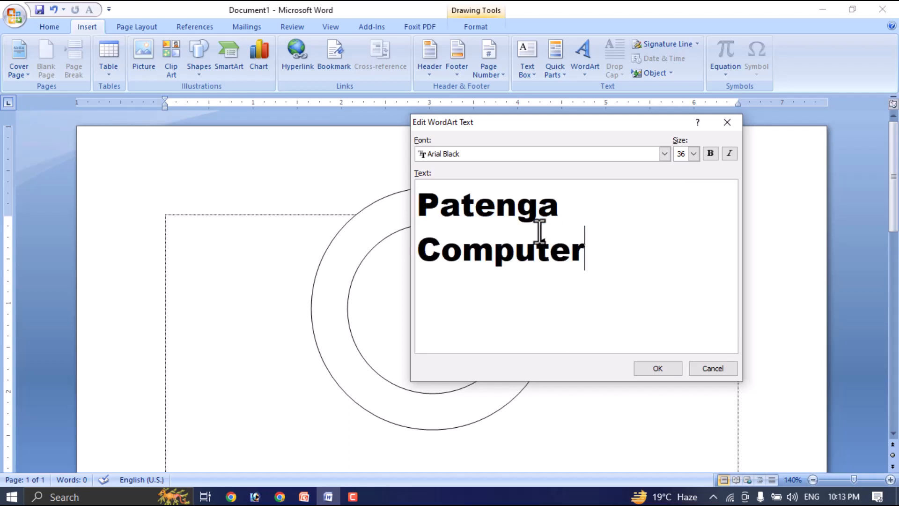
pyautogui.click(662, 369)
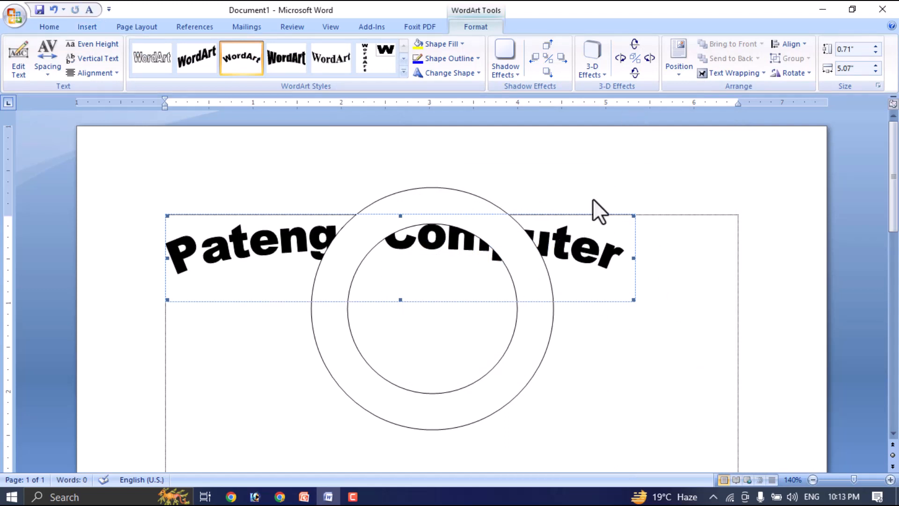
# - Set the WordArt's wrapping to In Front of Text, then shrink it to about 0.46" by 3.48" over the ring's top
pyautogui.click(758, 74)
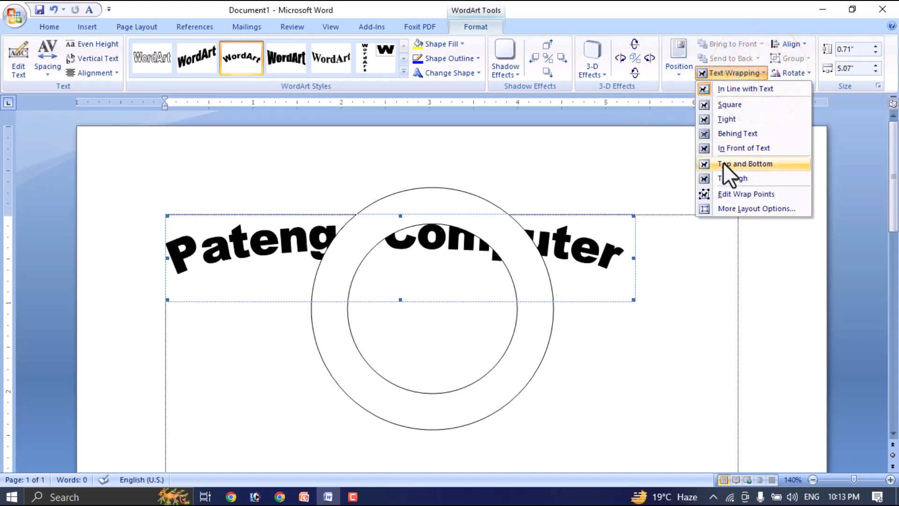
pyautogui.click(729, 148)
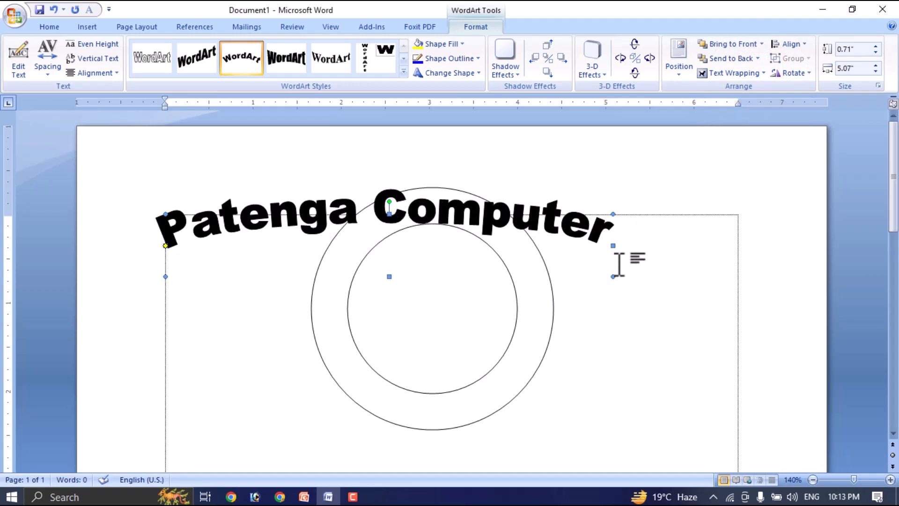
pyautogui.moveTo(613, 277); pyautogui.dragTo(471, 255)
pyautogui.moveTo(272, 217); pyautogui.dragTo(403, 206)
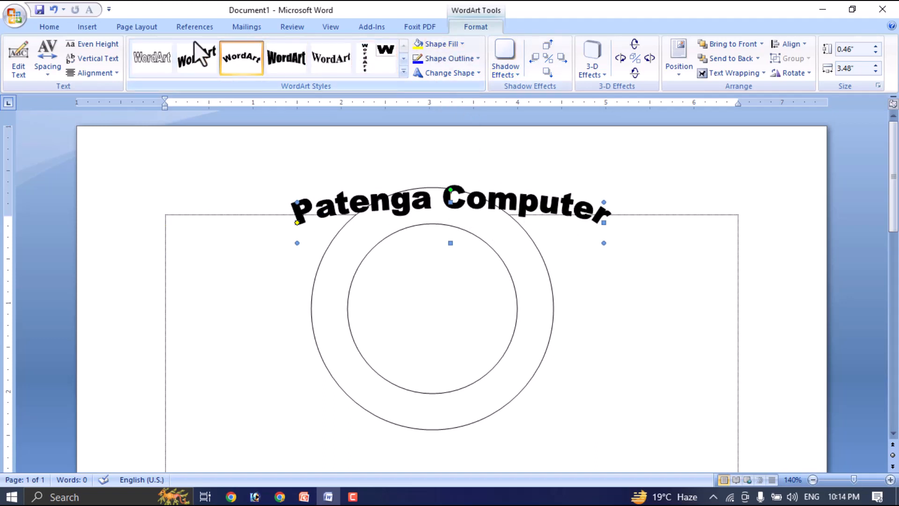
# - Apply the upward-arch follow-path shape to the WordArt and stretch its height to about 2.67"
pyautogui.click(468, 29)
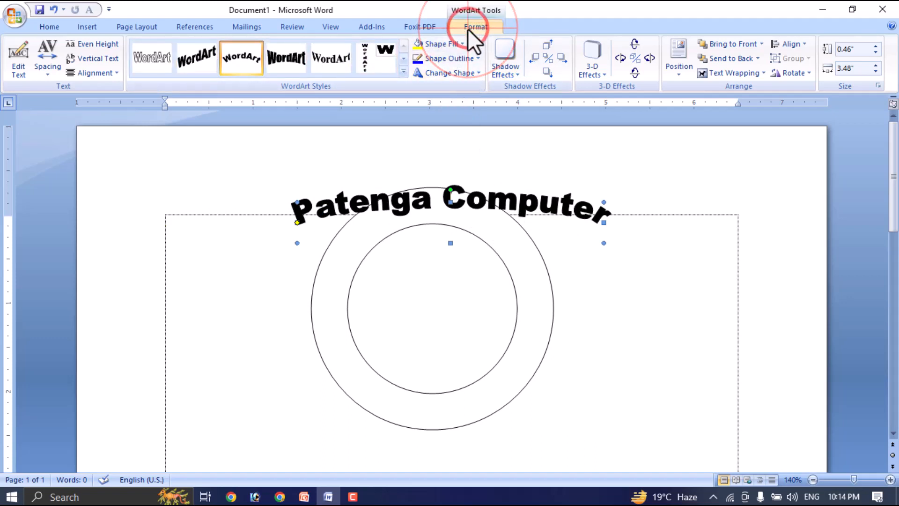
pyautogui.click(468, 27)
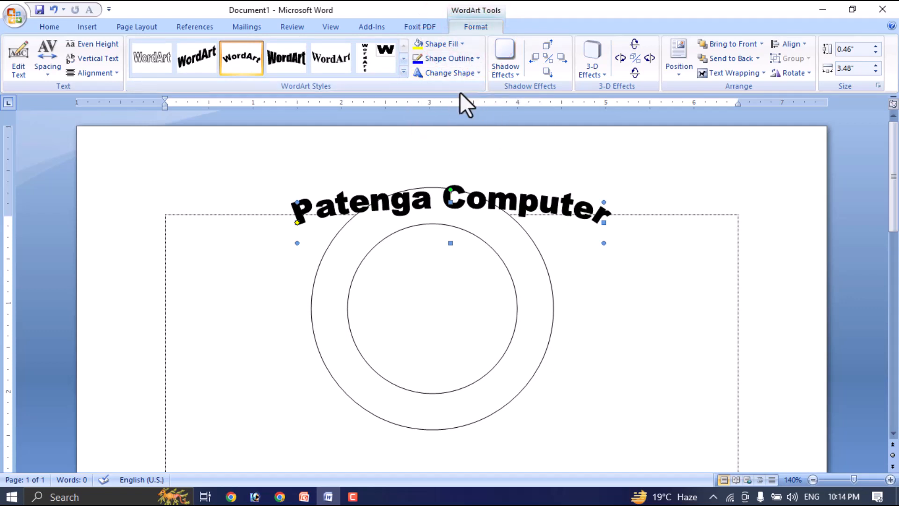
pyautogui.click(454, 73)
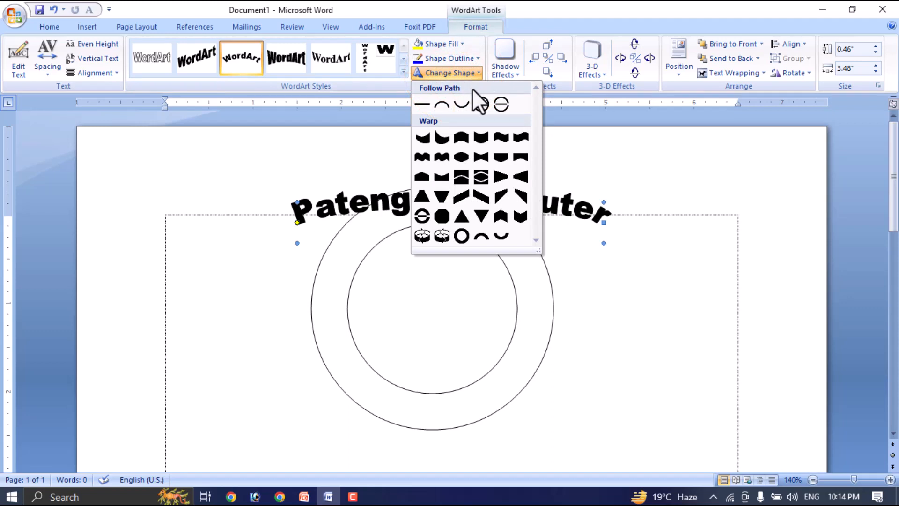
pyautogui.click(441, 106)
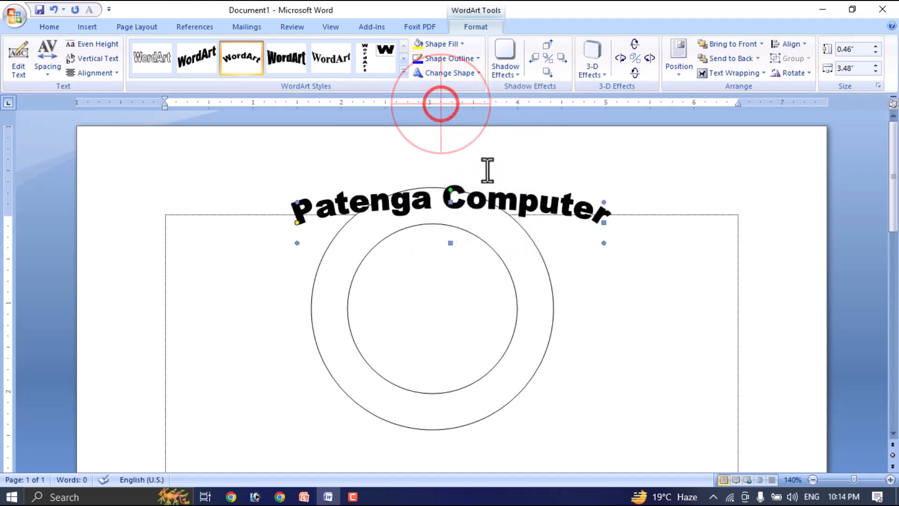
pyautogui.moveTo(450, 243); pyautogui.dragTo(401, 426)
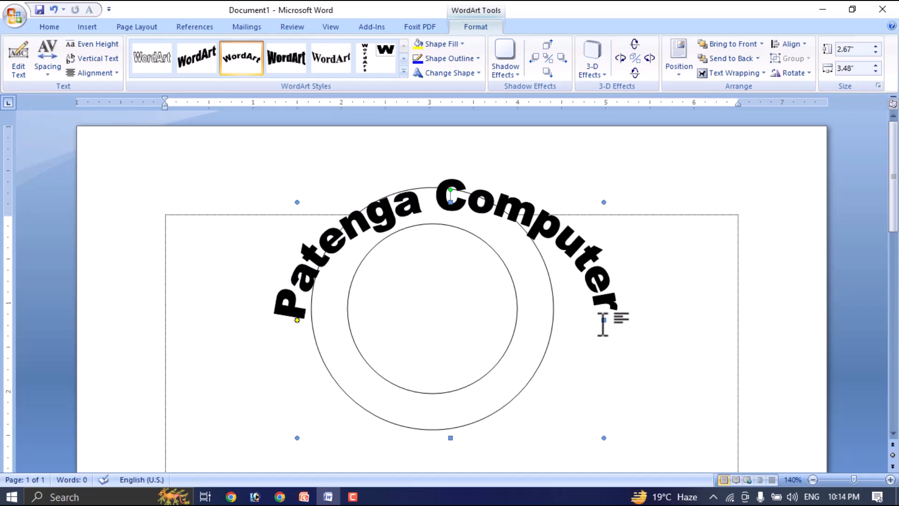
# - Resize the arched text to about 2.18" high by 2.27" wide and fit it inside the ring's upper band
pyautogui.moveTo(604, 321); pyautogui.dragTo(521, 318)
pyautogui.moveTo(498, 244); pyautogui.dragTo(537, 248)
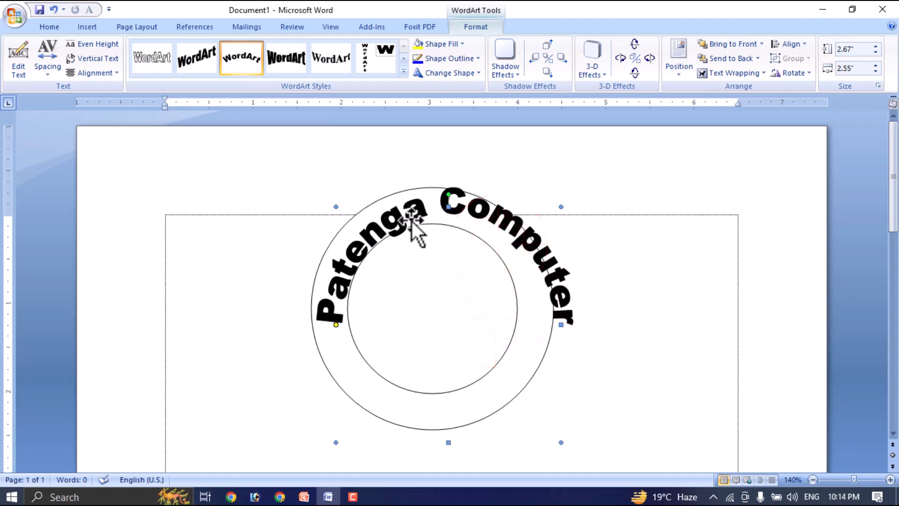
pyautogui.moveTo(398, 220); pyautogui.dragTo(391, 225)
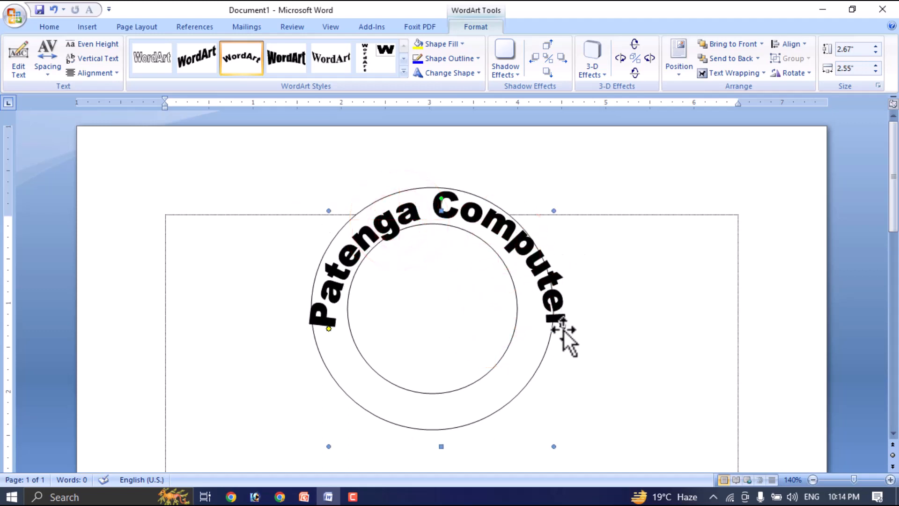
pyautogui.moveTo(553, 331); pyautogui.dragTo(561, 327)
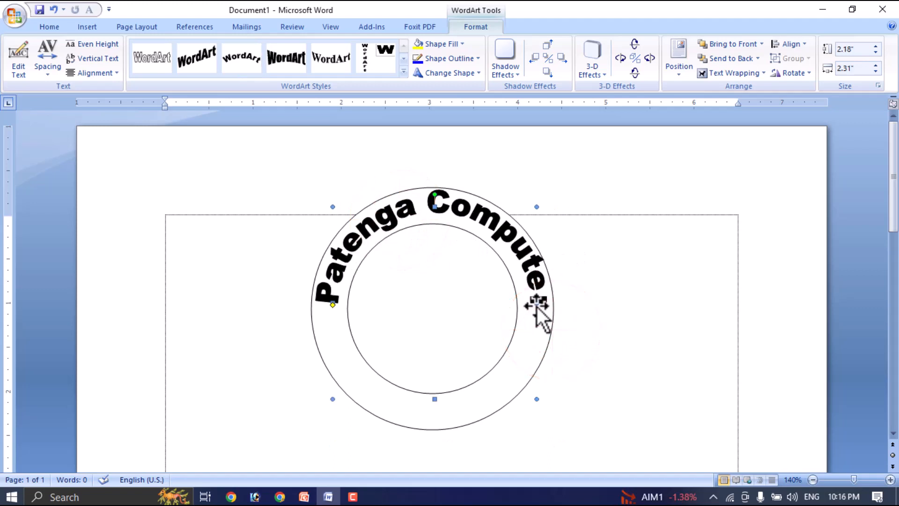
pyautogui.moveTo(537, 304); pyautogui.dragTo(529, 302)
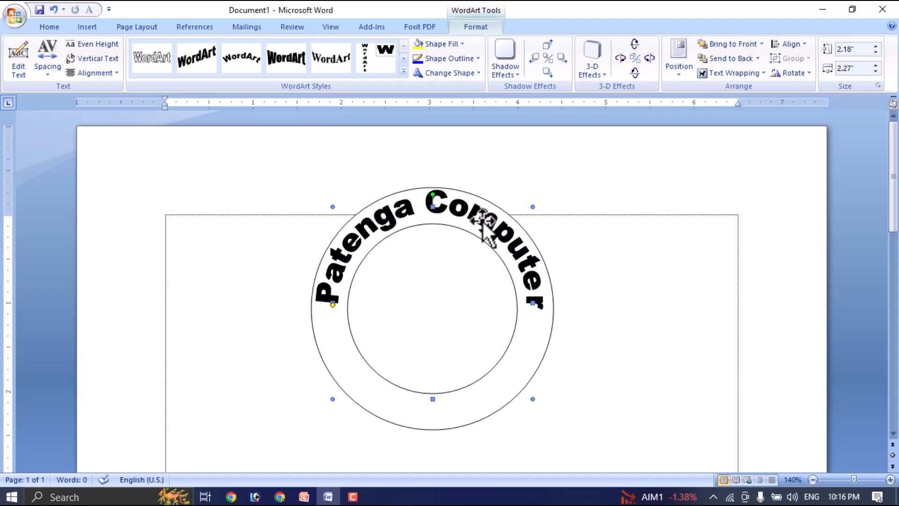
# - Duplicate the arched "Patenga Computer" text below the original and give the copy the downward-arch follow-path shape
pyautogui.click(465, 202)
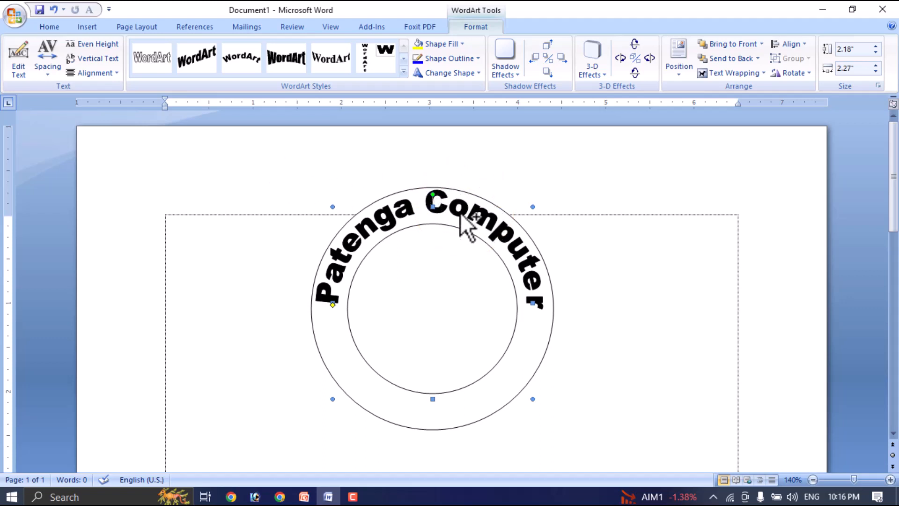
pyautogui.moveTo(466, 213); pyautogui.dragTo(444, 331)
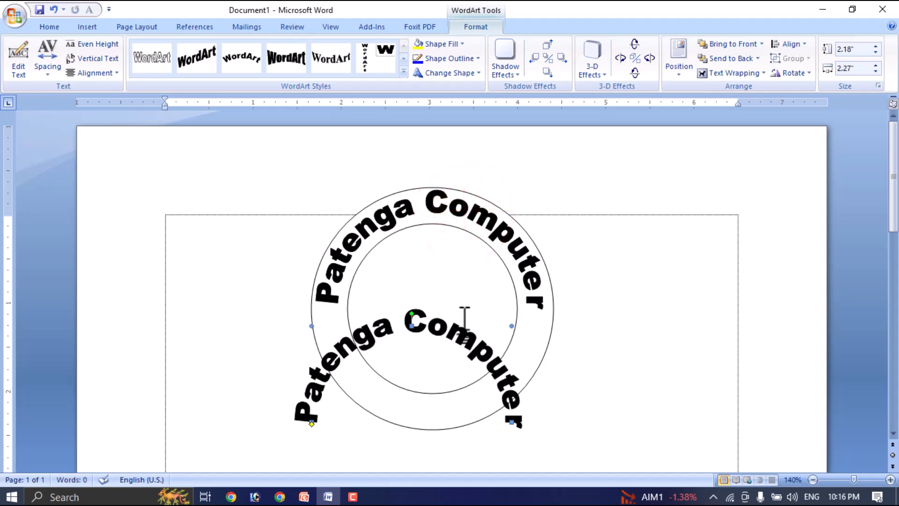
pyautogui.click(455, 74)
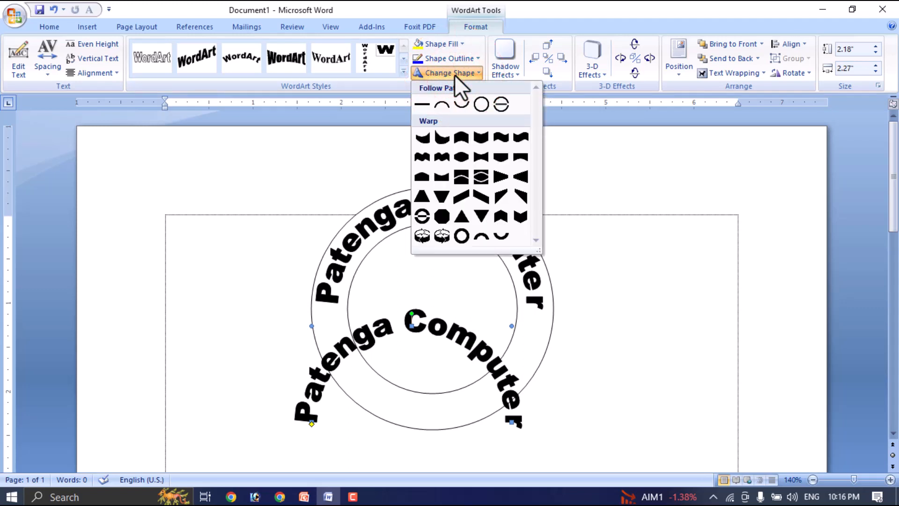
pyautogui.click(461, 106)
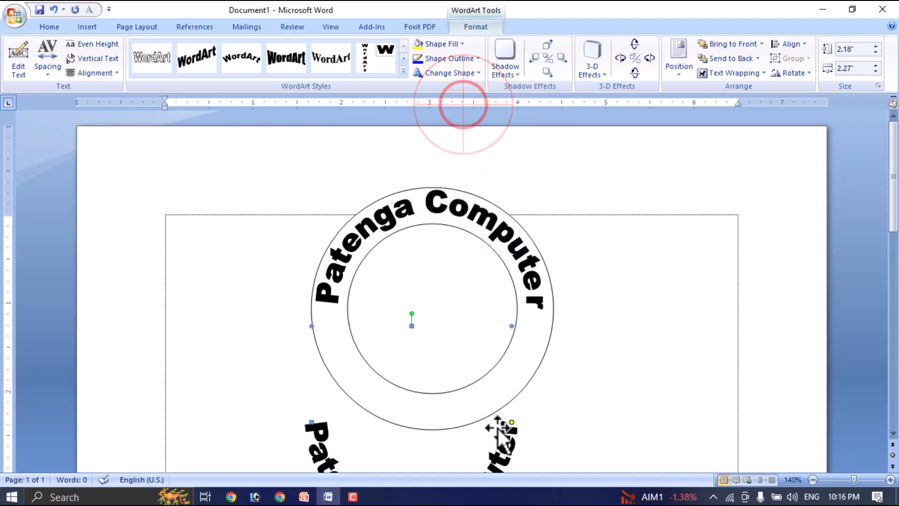
# - Move the copied text up into the ring's lower band, aligned beneath the upper text
pyautogui.click(506, 442)
pyautogui.moveTo(532, 359); pyautogui.dragTo(527, 346)
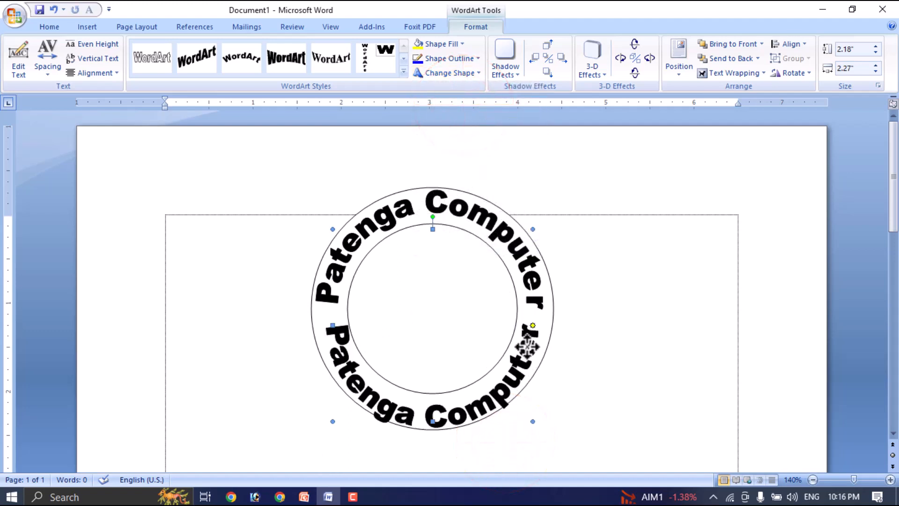
pyautogui.click(453, 415)
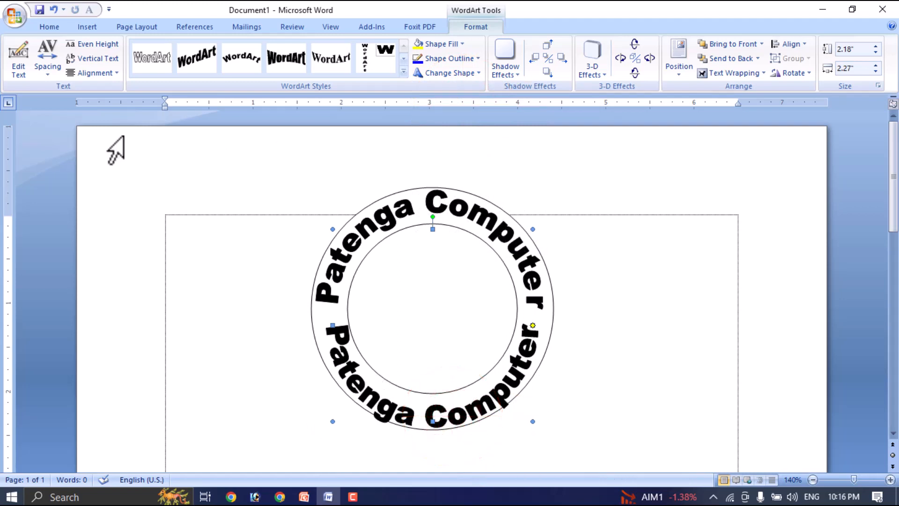
# - Replace the lower WordArt's text with "South Patenga.ctg" and set its font to Anirban
pyautogui.click(17, 61)
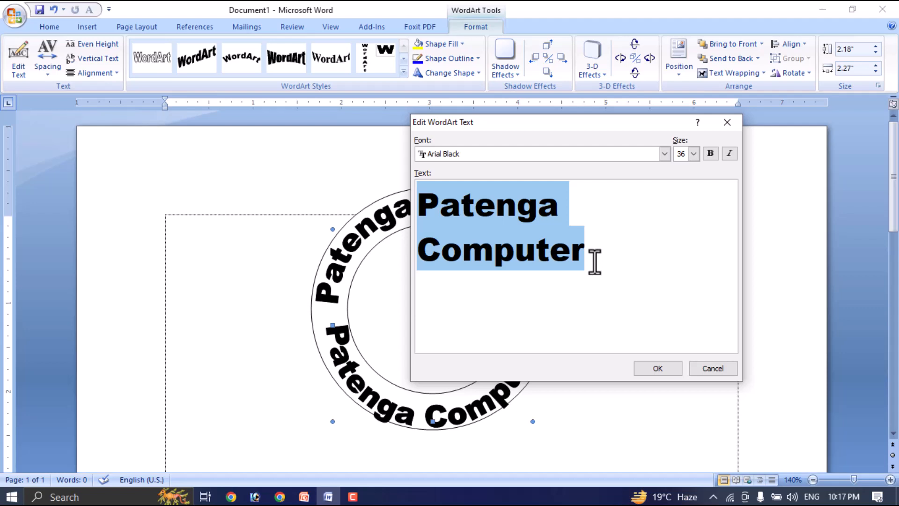
pyautogui.write('South Patenga.ctg')
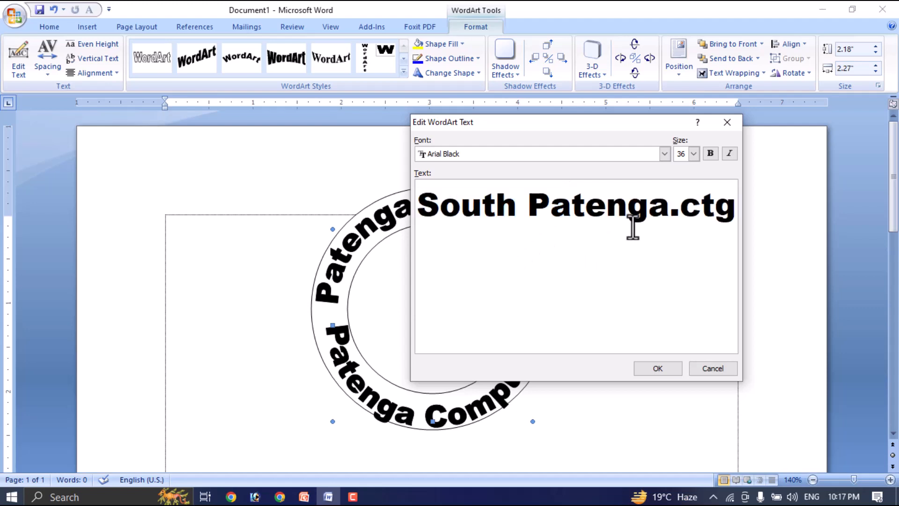
pyautogui.hotkey('ctrl', 'a')
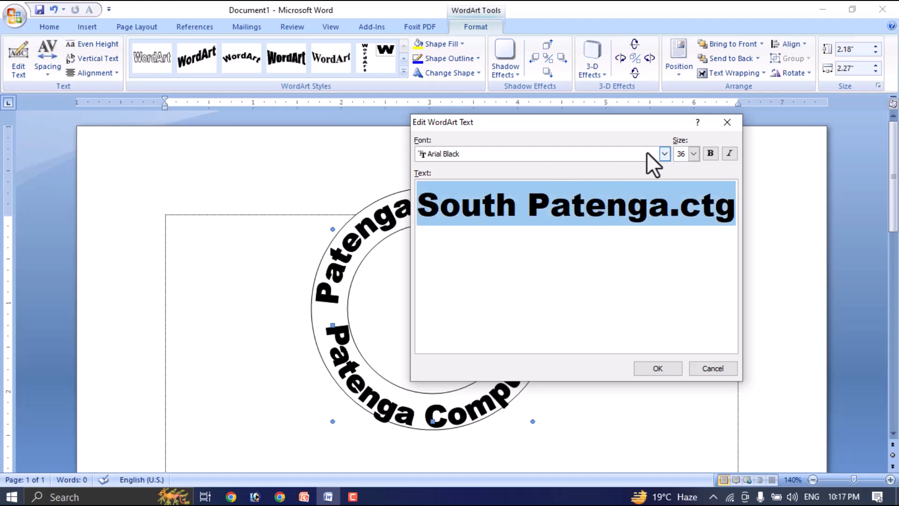
pyautogui.click(663, 153)
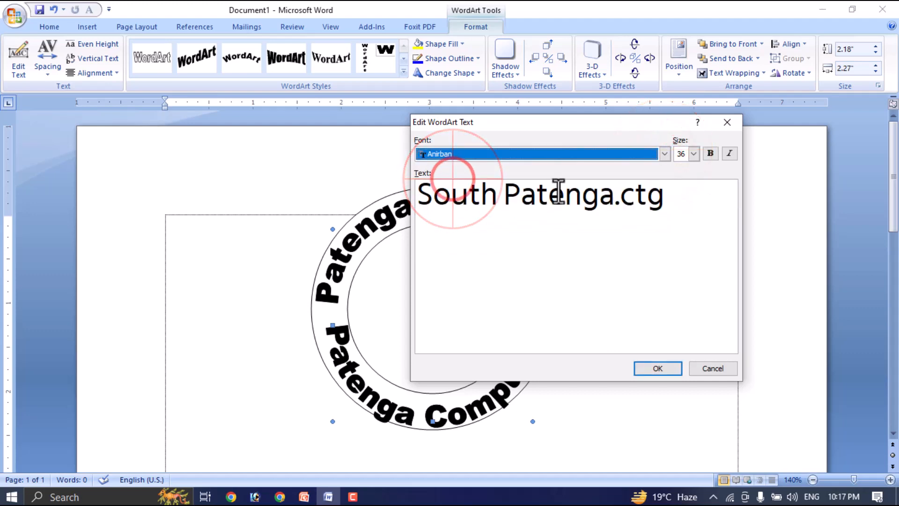
pyautogui.click(657, 368)
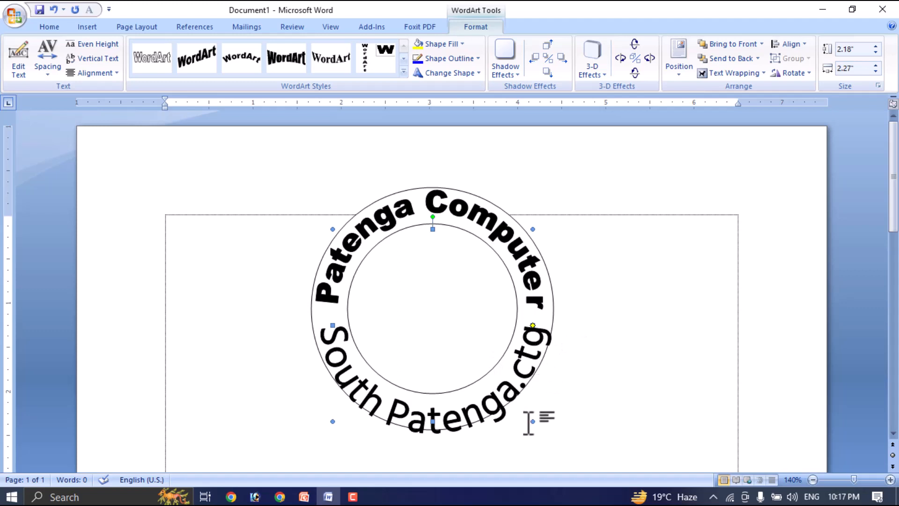
# - Reduce the lower "South Patenga.ctg" WordArt's height to about 2.08" and set its character spacing to Loose
pyautogui.moveTo(432, 422); pyautogui.dragTo(431, 412)
pyautogui.click(433, 416)
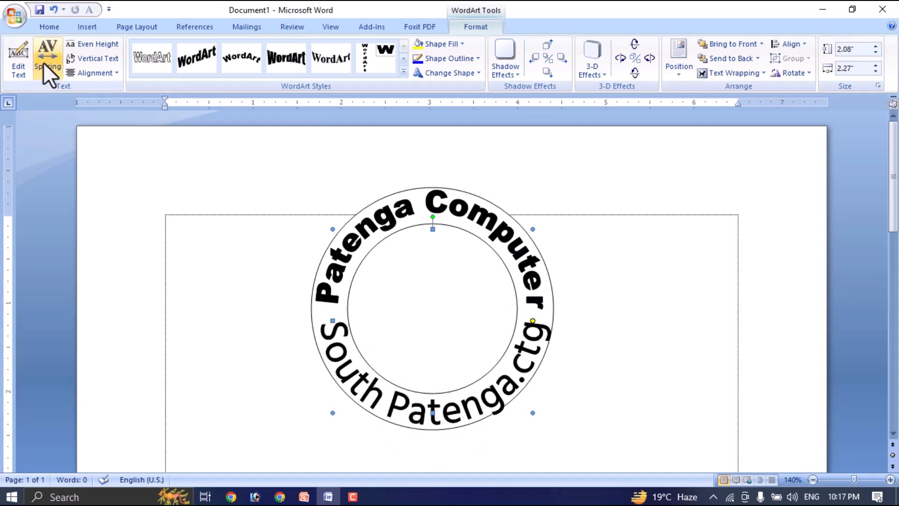
pyautogui.click(45, 75)
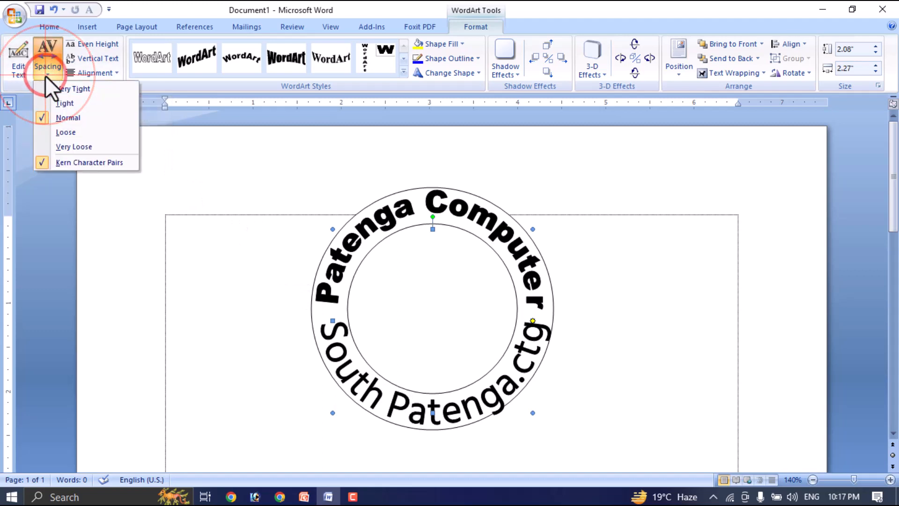
pyautogui.click(66, 131)
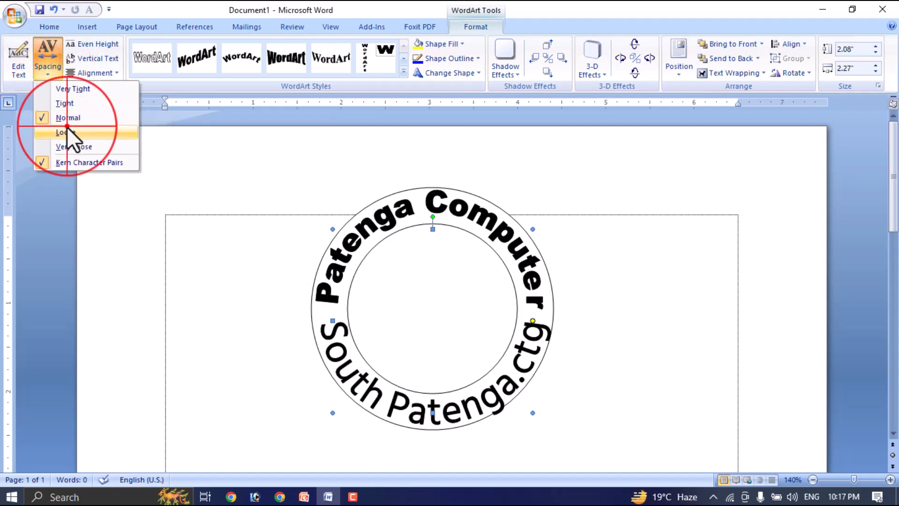
# - Set the character spacing of the upper "Patenga Computer" WordArt to Loose
pyautogui.click(473, 226)
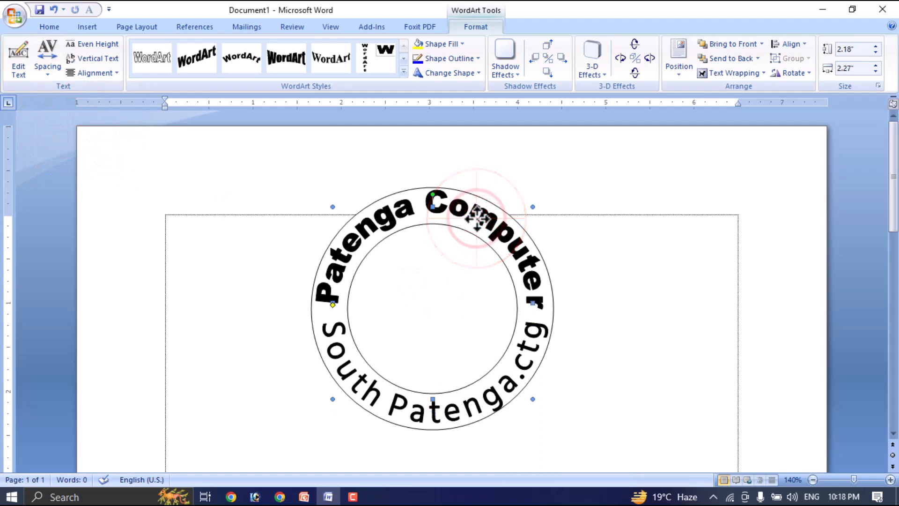
pyautogui.click(482, 219)
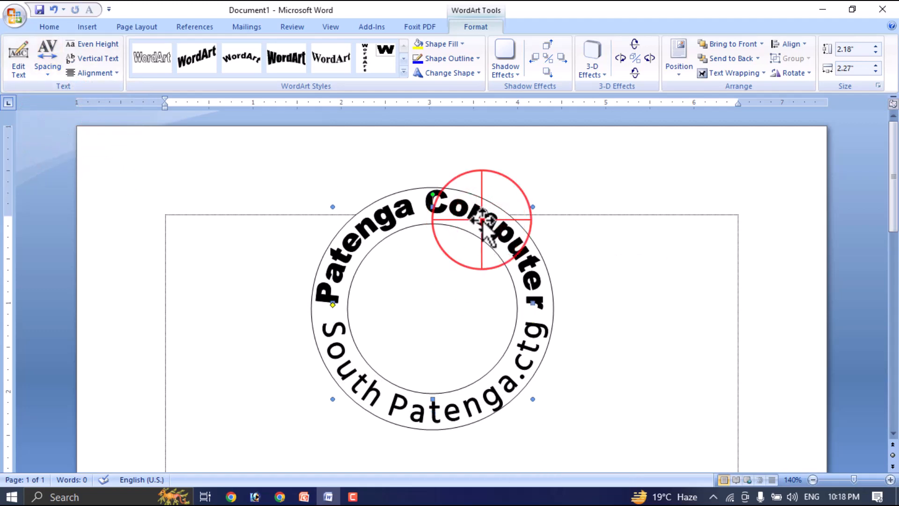
pyautogui.click(43, 74)
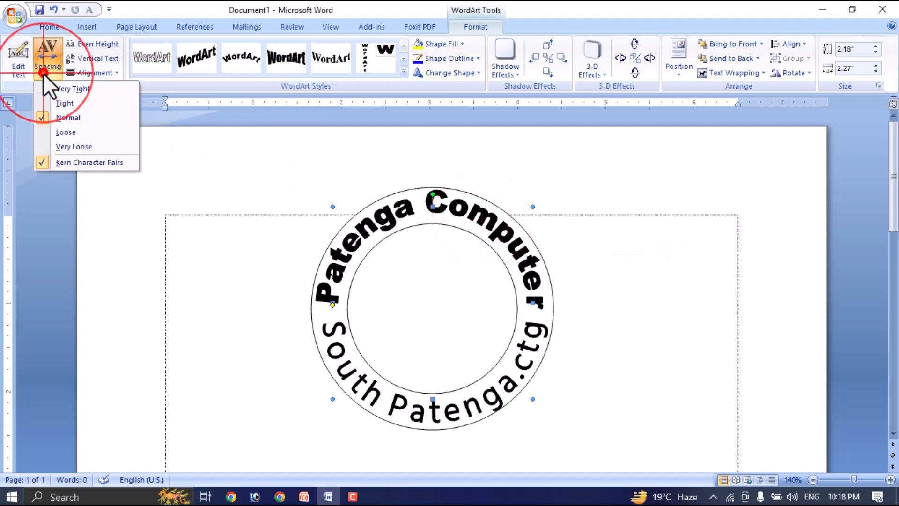
pyautogui.click(67, 132)
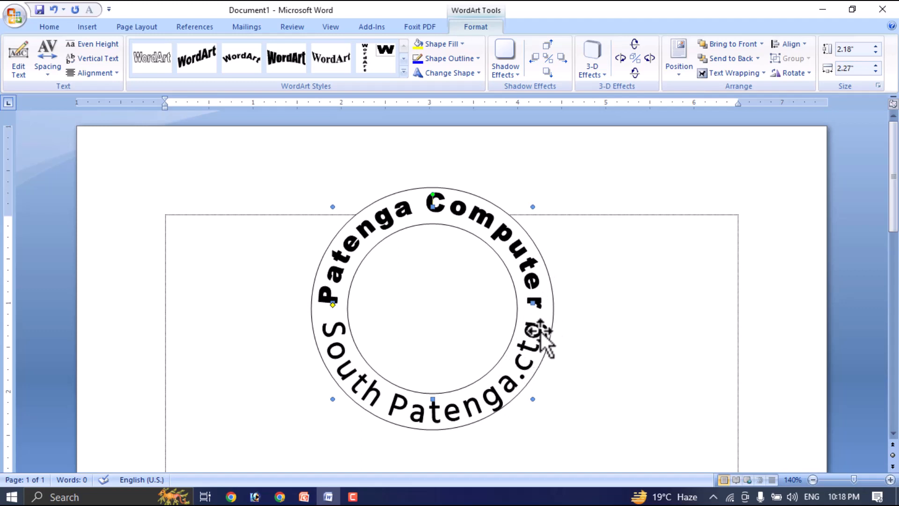
pyautogui.click(330, 328)
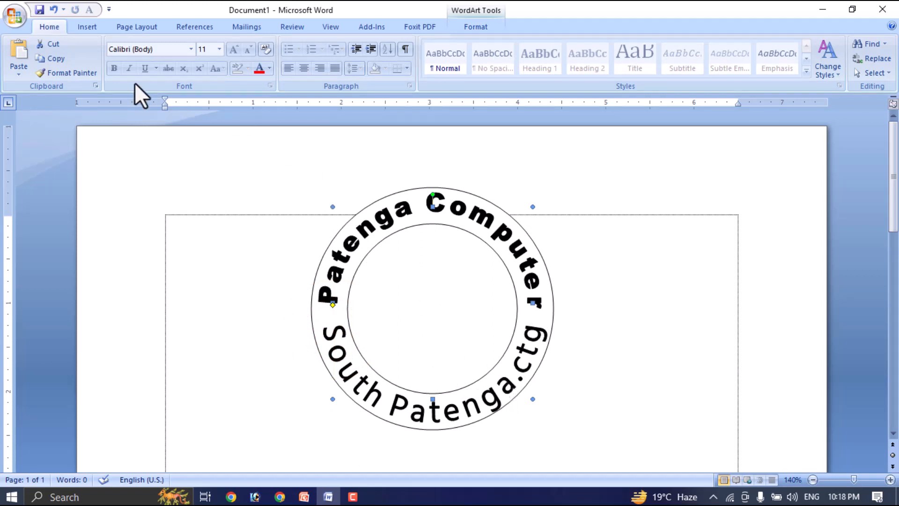
# - Draw a five-point star about 0.2" by 0.23" and place it in the ring between the "P" and "S" that begin the two texts
pyautogui.click(94, 27)
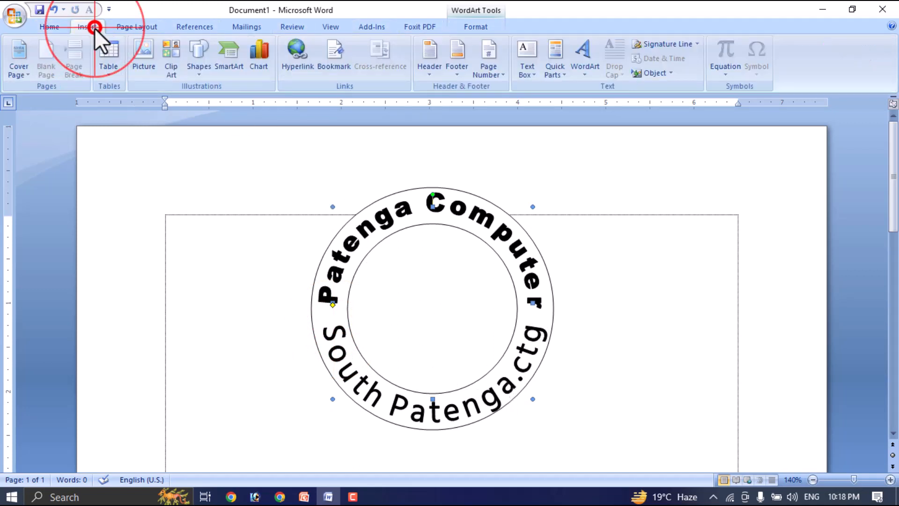
pyautogui.click(201, 58)
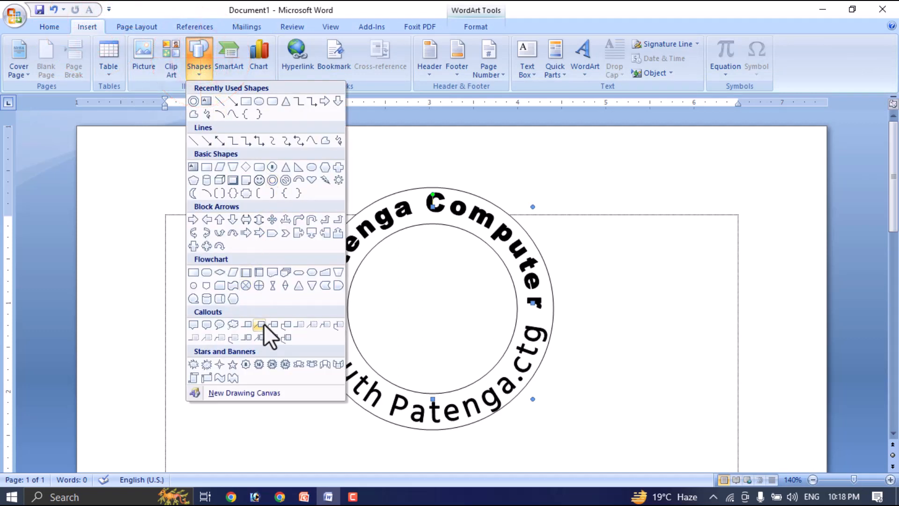
pyautogui.click(234, 365)
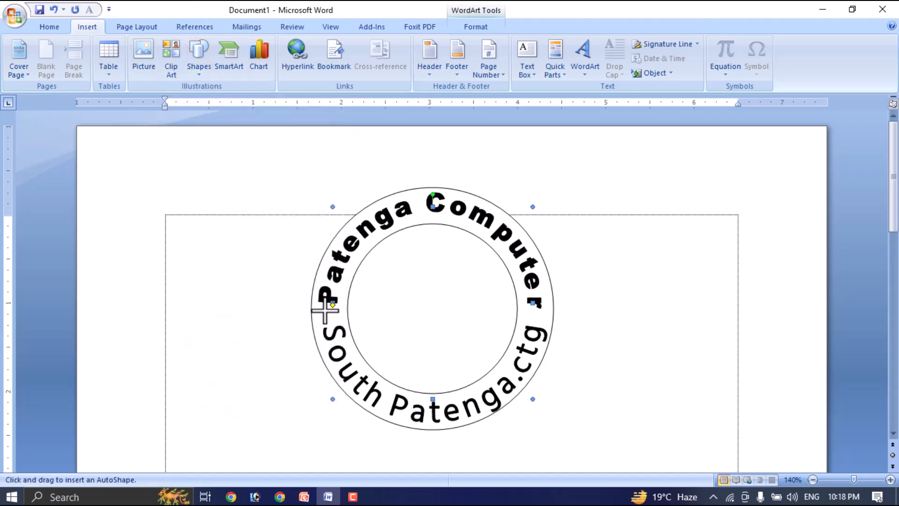
pyautogui.moveTo(325, 309); pyautogui.dragTo(347, 329)
pyautogui.click(336, 321)
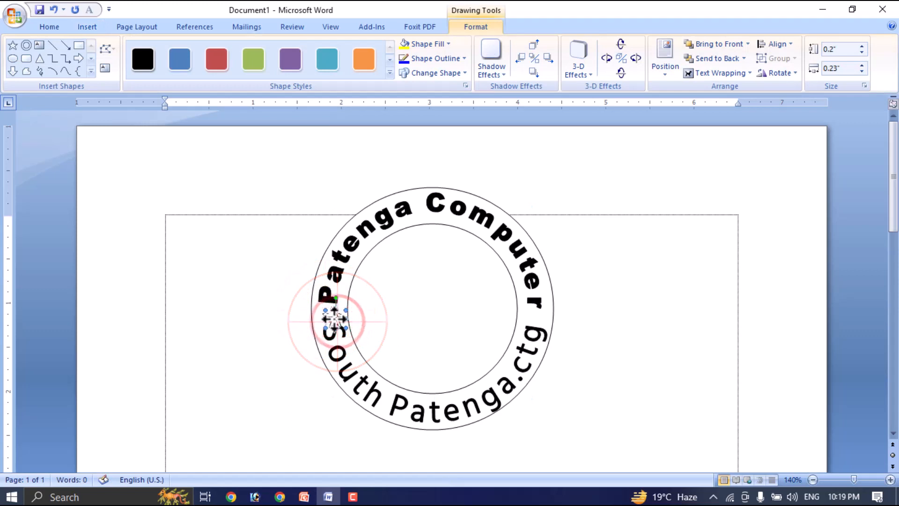
pyautogui.moveTo(336, 320); pyautogui.dragTo(331, 315)
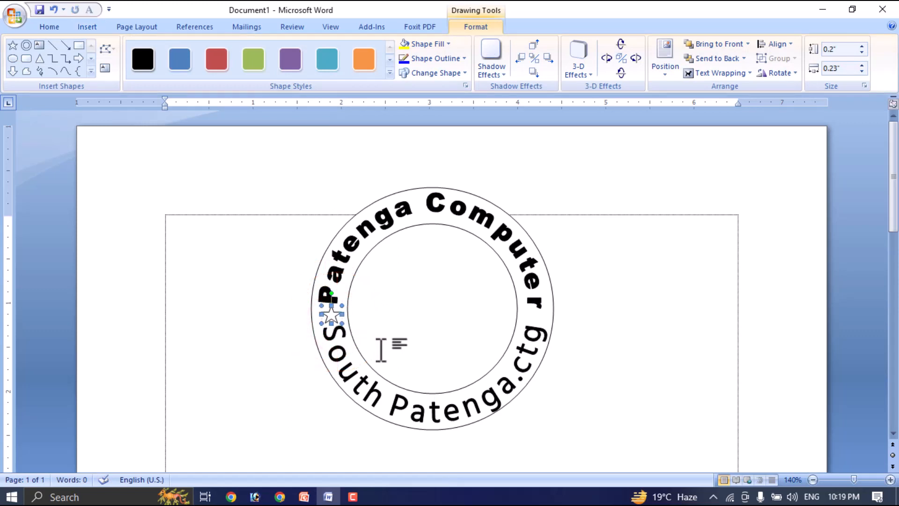
# - Copy the star to the gap between the ends of the two texts and fill both stars dark red
pyautogui.click(341, 314)
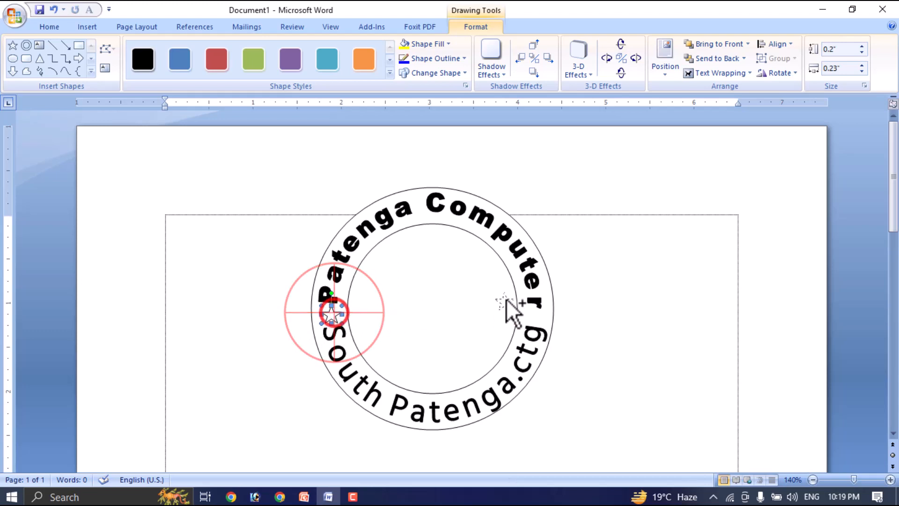
pyautogui.moveTo(539, 312); pyautogui.dragTo(535, 313)
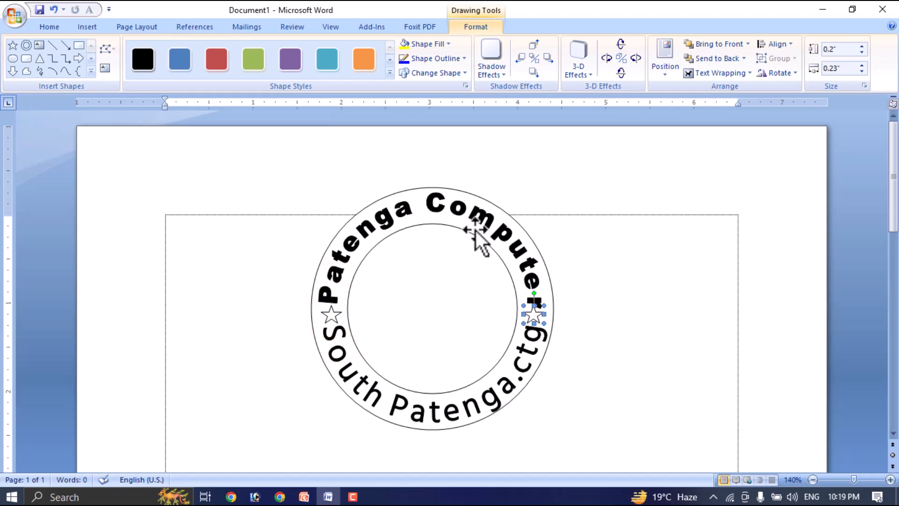
pyautogui.click(451, 41)
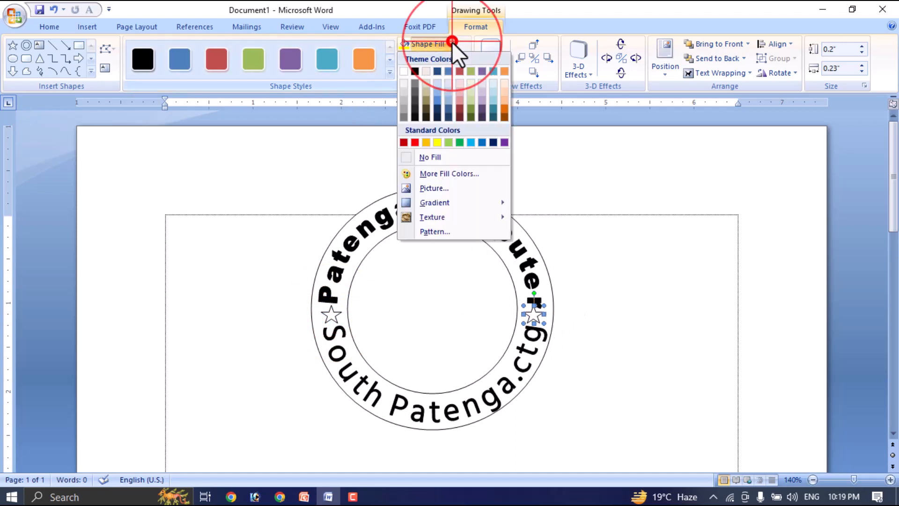
pyautogui.click(414, 143)
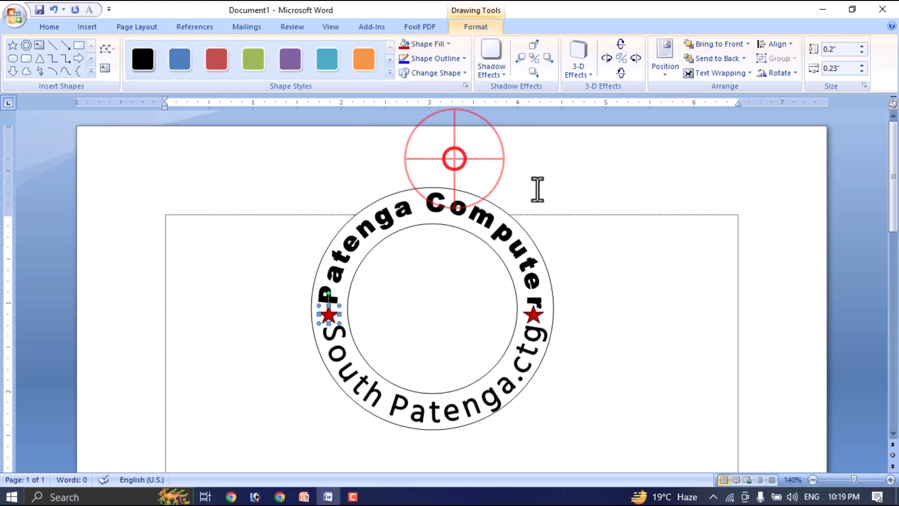
# - Fill the ring shape with yellow and set its outline color to blue
pyautogui.click(527, 240)
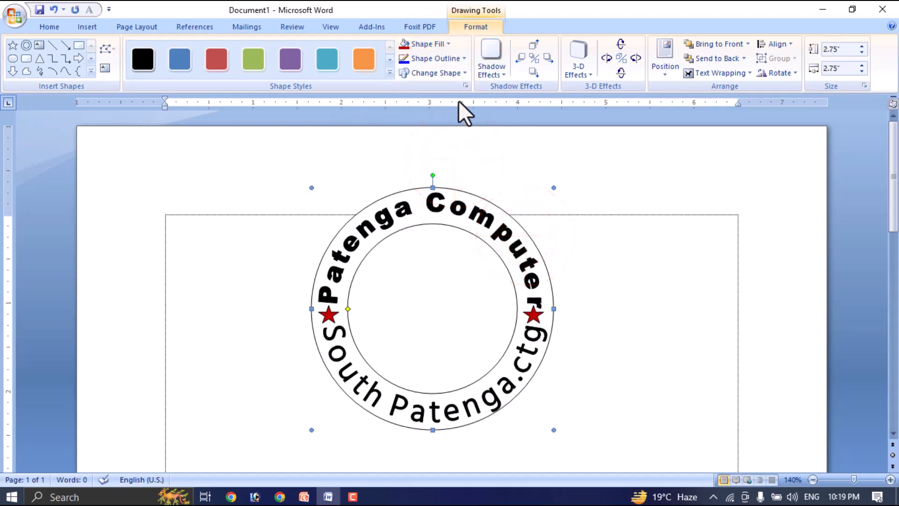
pyautogui.click(447, 45)
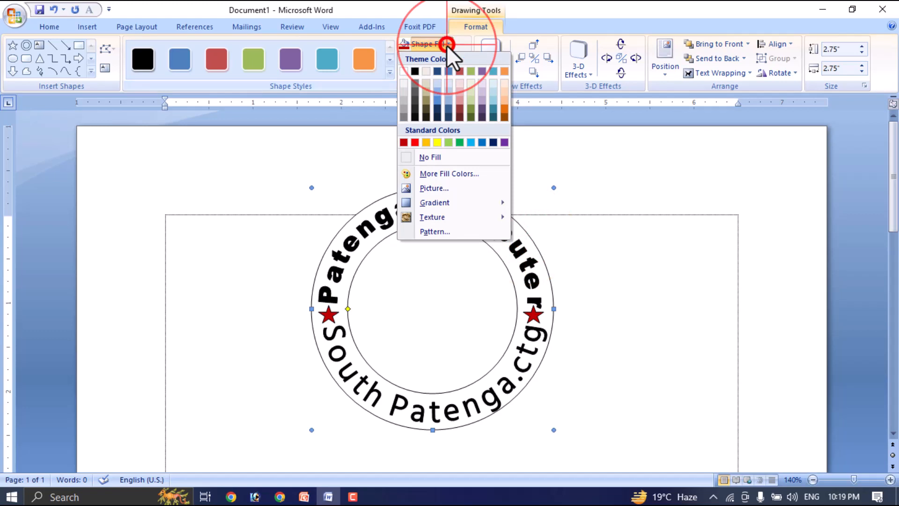
pyautogui.click(436, 142)
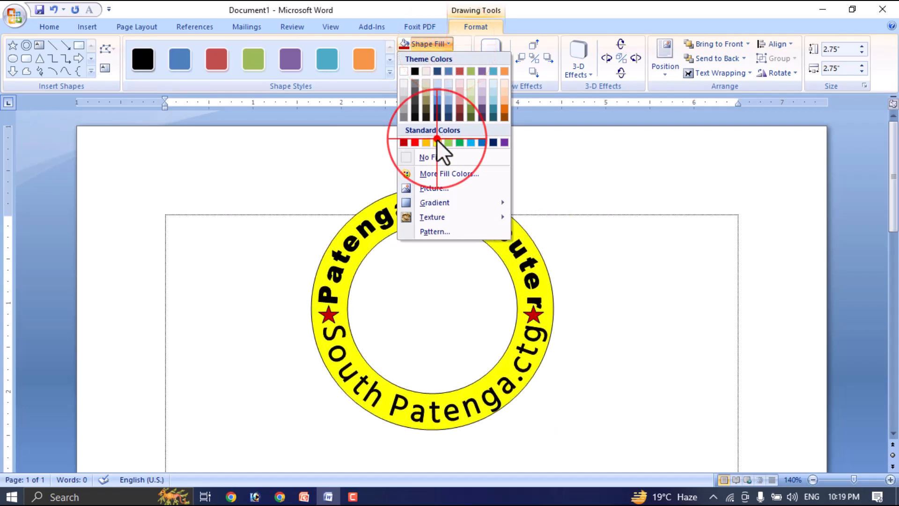
pyautogui.click(551, 279)
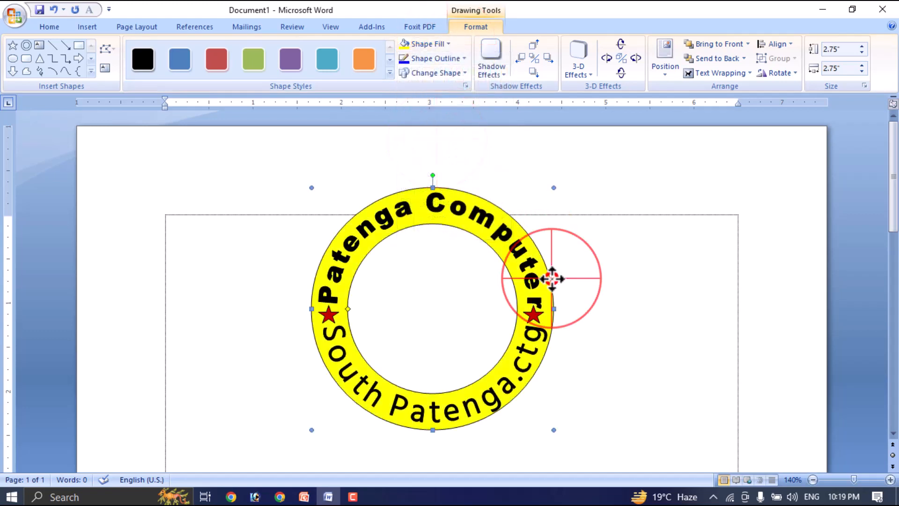
pyautogui.click(463, 63)
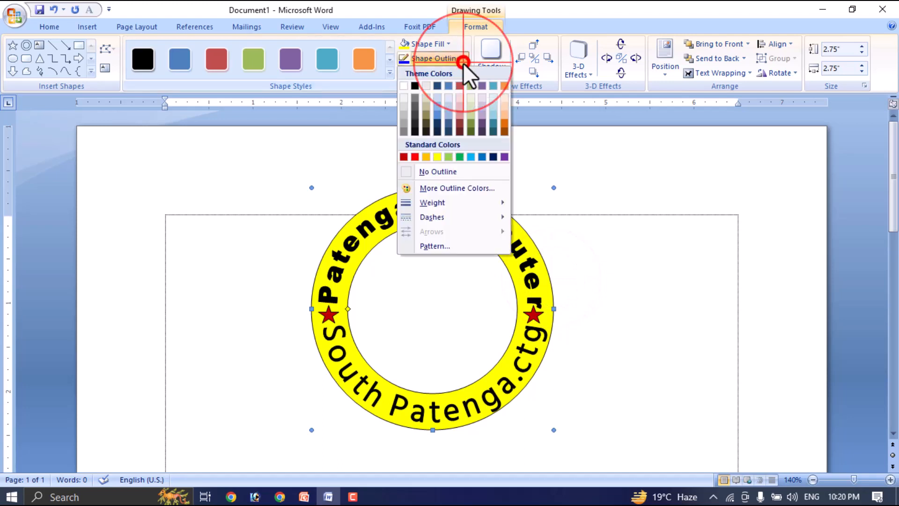
pyautogui.click(479, 156)
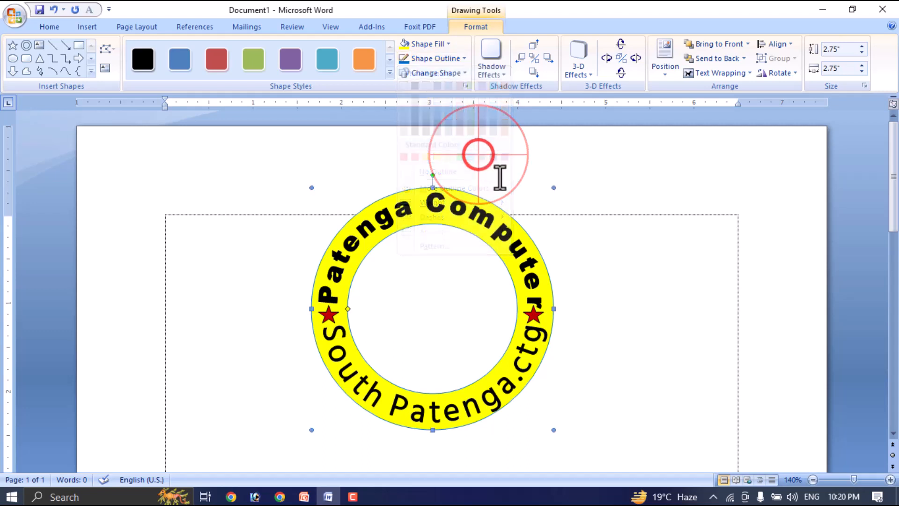
# - Fill the upper "Patenga Computer" WordArt with green
pyautogui.click(450, 208)
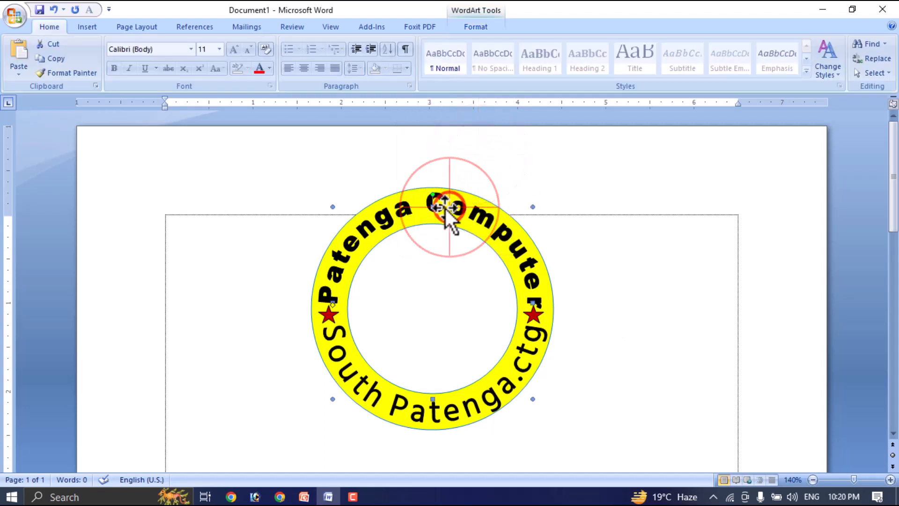
pyautogui.click(483, 218)
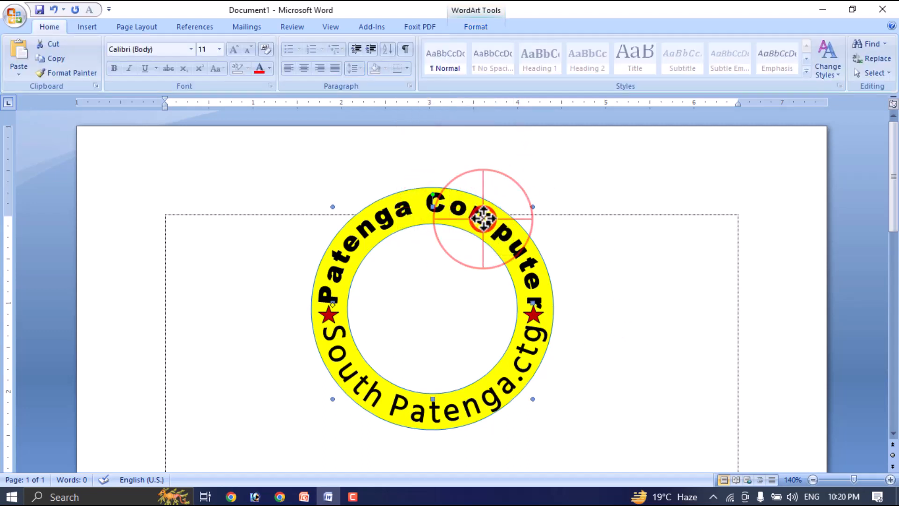
pyautogui.click(475, 26)
pyautogui.click(461, 44)
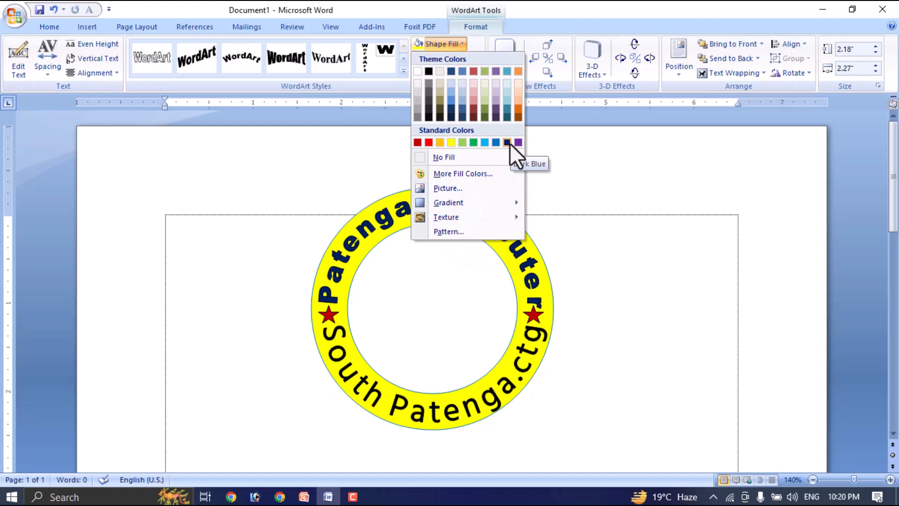
pyautogui.click(474, 143)
# - Fill the lower "South Patenga.ctg" WordArt with dark blue and shorten it from its upper edge to leave room below the stars
pyautogui.click(474, 409)
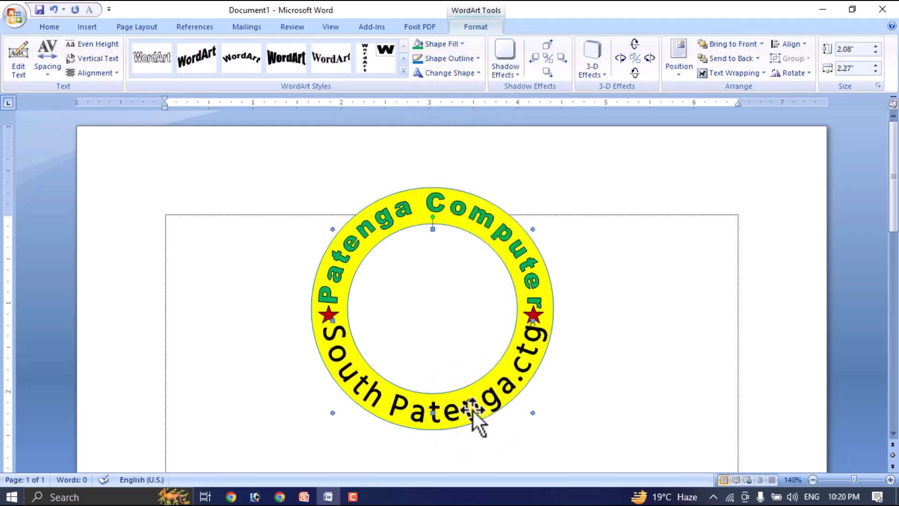
pyautogui.click(472, 411)
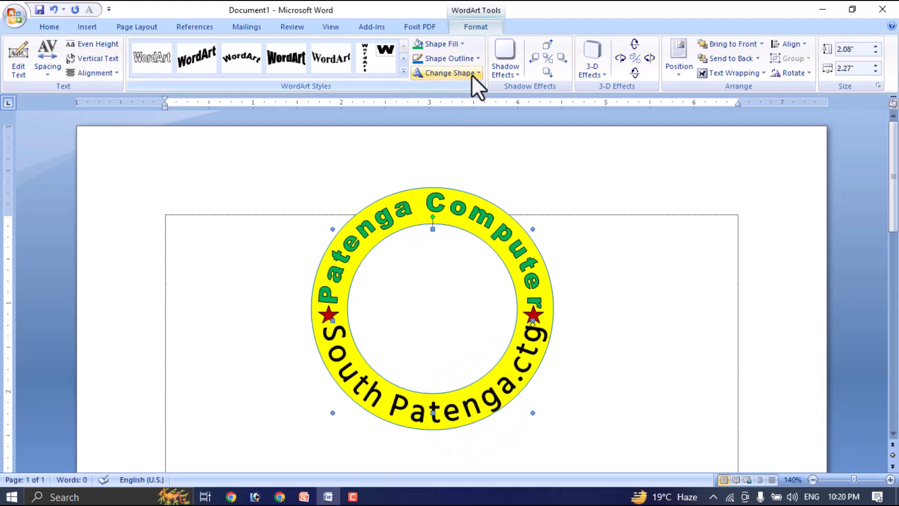
pyautogui.click(459, 44)
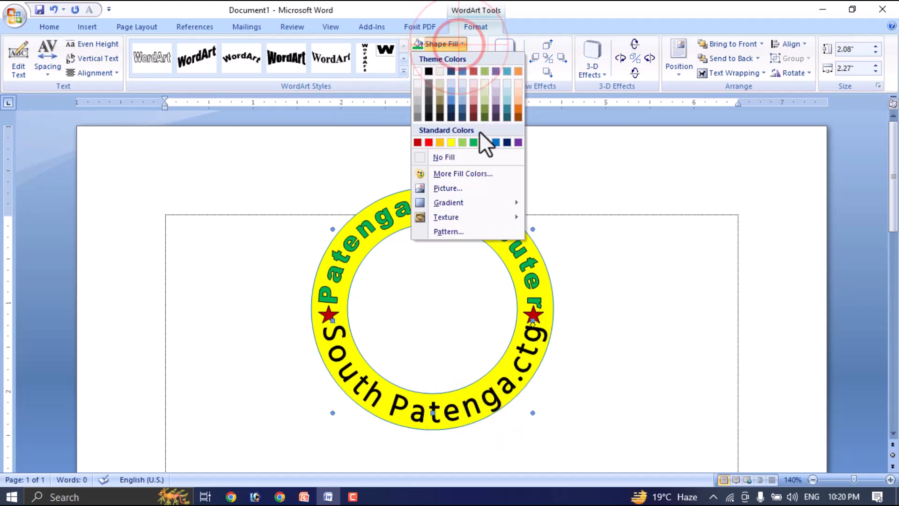
pyautogui.click(434, 240)
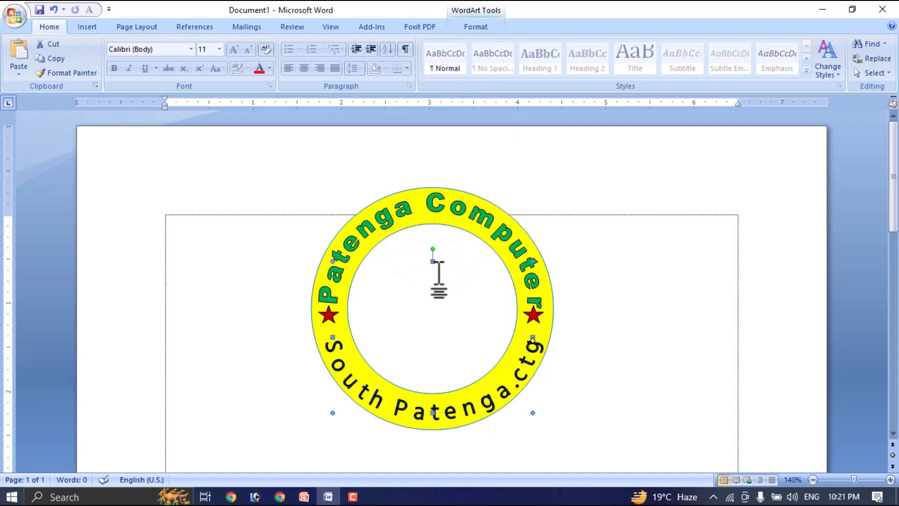
pyautogui.moveTo(434, 260); pyautogui.dragTo(433, 279)
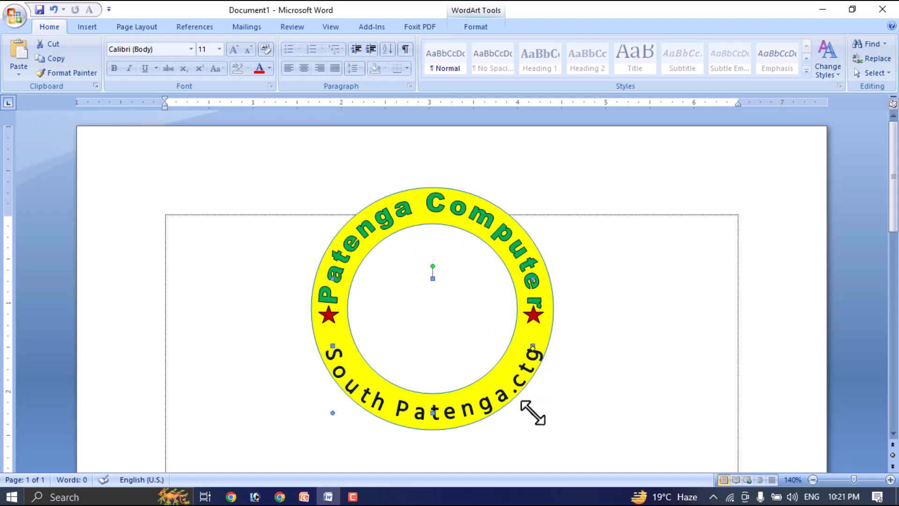
# - Add a smaller copy of the red star below each existing star, at both ends of the "South Patenga.ctg" text
pyautogui.scroll(-3, 561, 309)
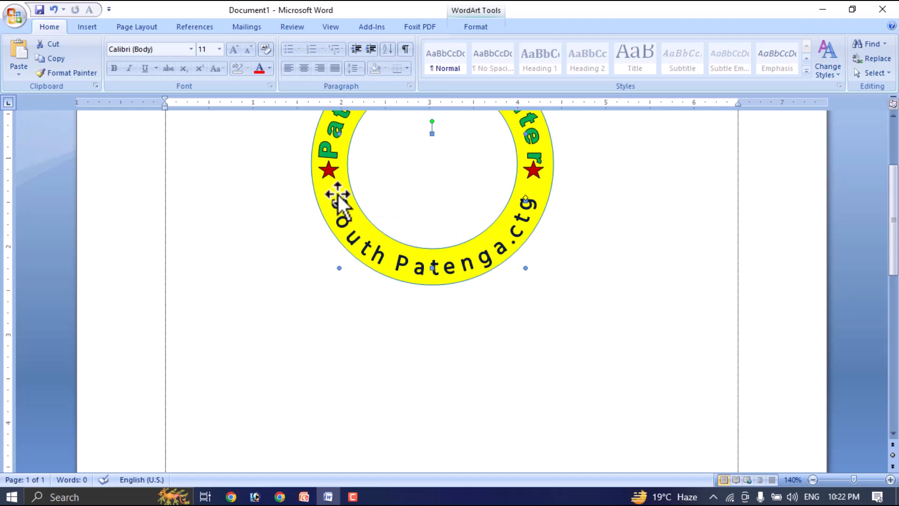
pyautogui.click(329, 172)
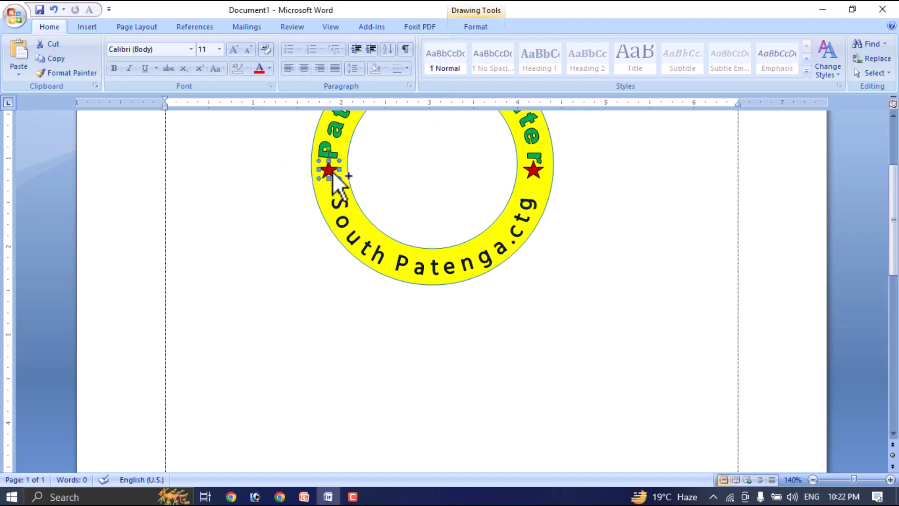
pyautogui.moveTo(333, 173); pyautogui.dragTo(338, 198)
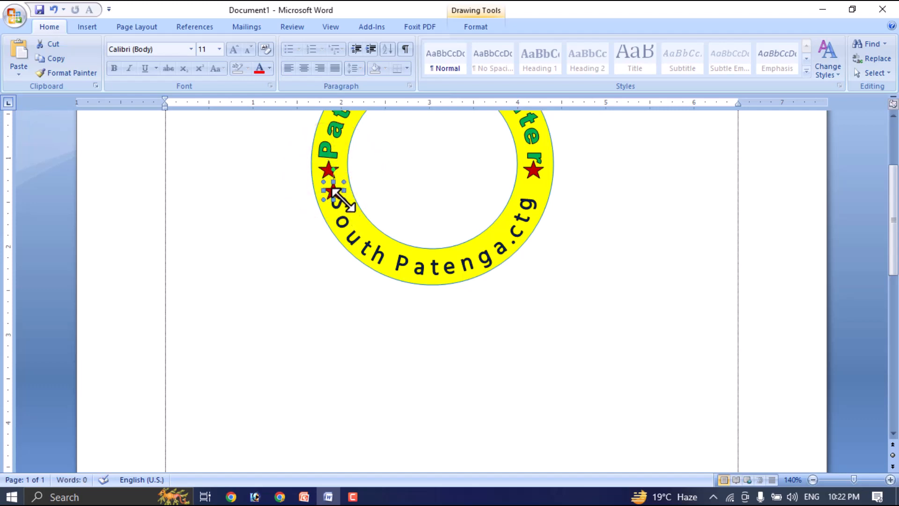
pyautogui.click(342, 198)
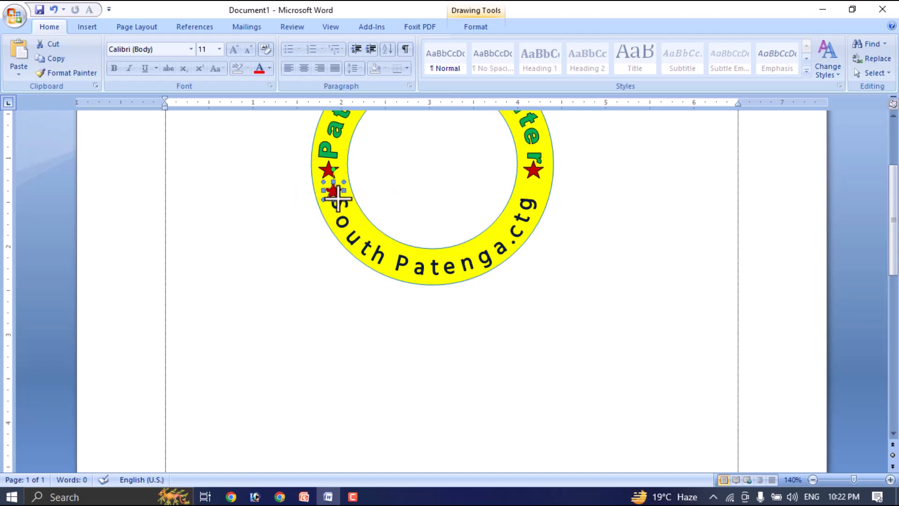
pyautogui.moveTo(343, 200); pyautogui.dragTo(537, 189)
pyautogui.click(607, 247)
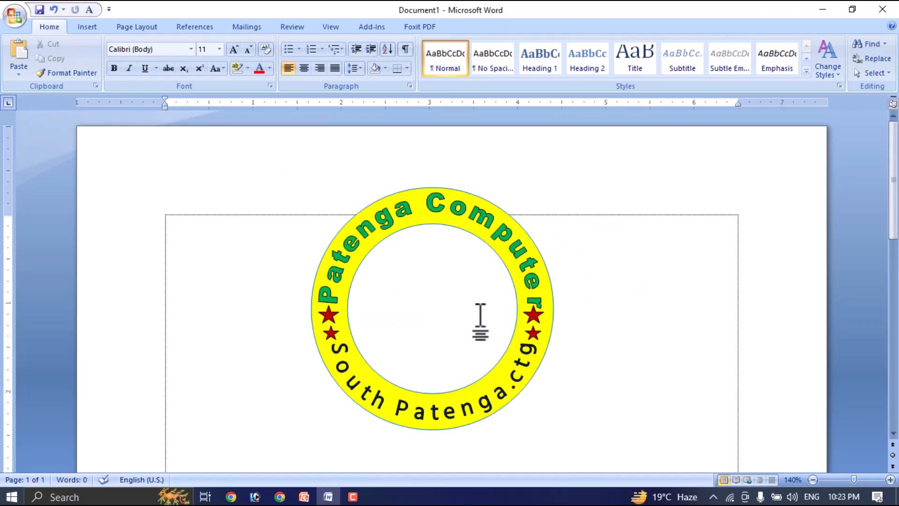
# - Draw a Curved Up Ribbon about 3.49" wide and 0.68" high across the lower edge of the yellow ring
pyautogui.keyDown('ctrl'); pyautogui.scroll(-2, 480, 311); pyautogui.keyUp('ctrl')
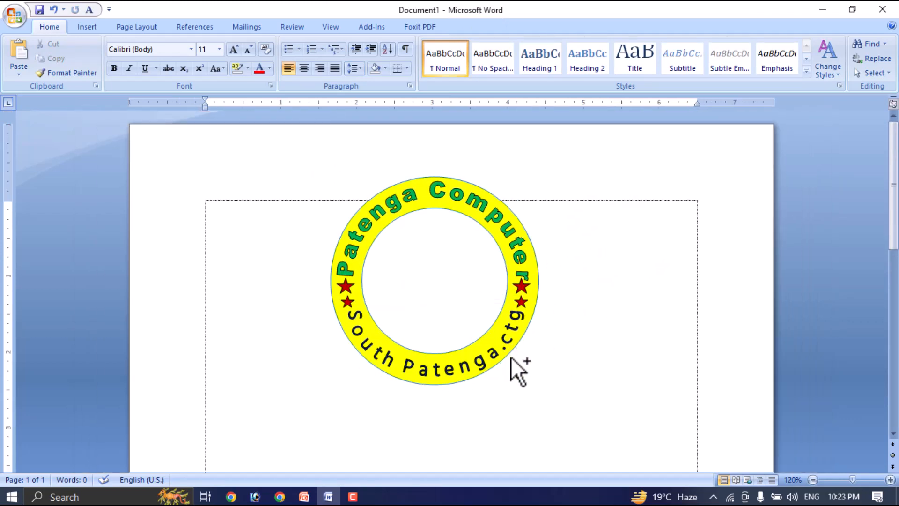
pyautogui.scroll(-5, 501, 374)
pyautogui.scroll(5, 512, 325)
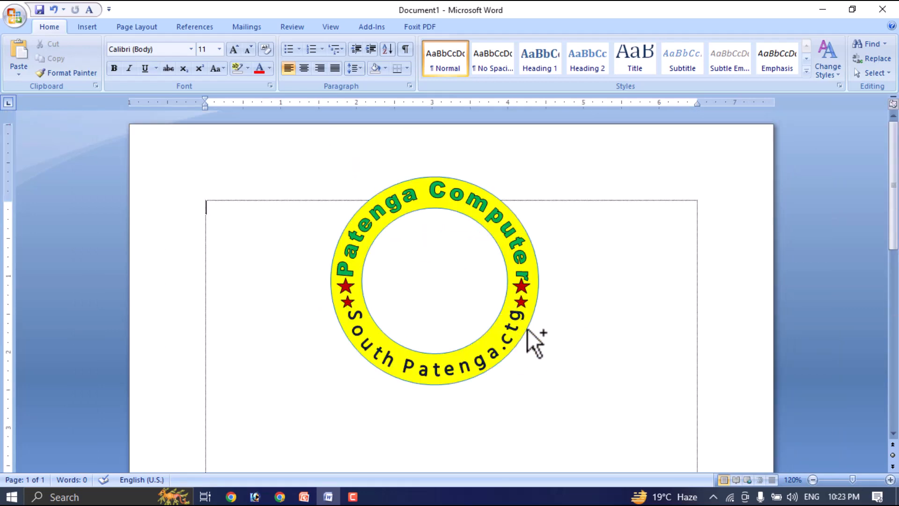
pyautogui.keyDown('ctrl'); pyautogui.scroll(-2, 543, 333); pyautogui.keyUp('ctrl')
pyautogui.click(123, 26)
pyautogui.click(96, 27)
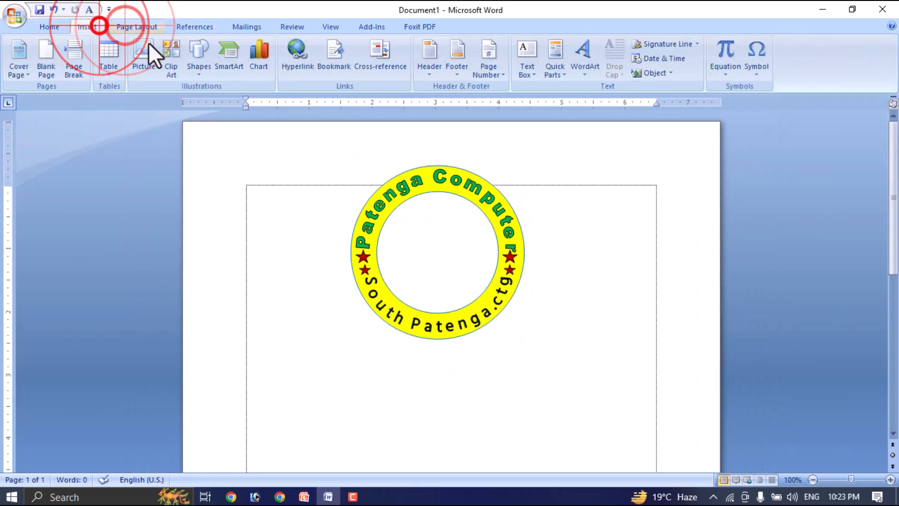
pyautogui.click(200, 65)
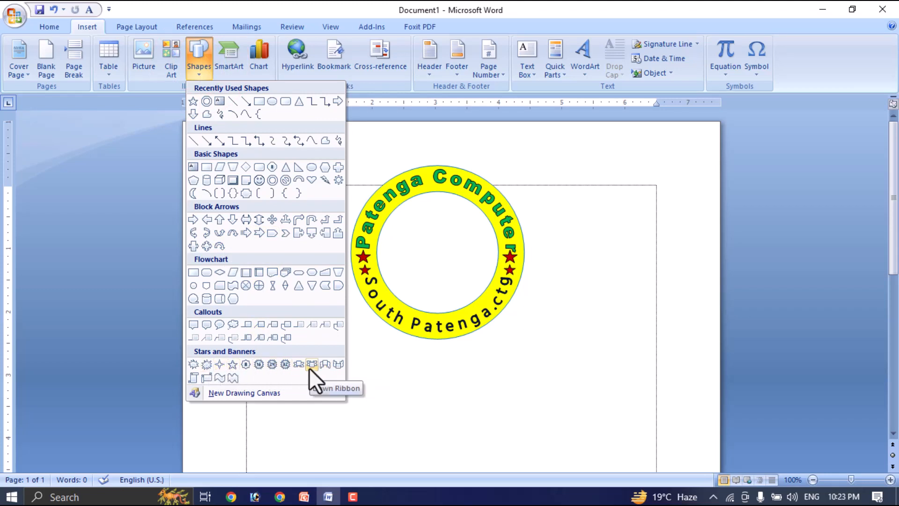
pyautogui.click(325, 364)
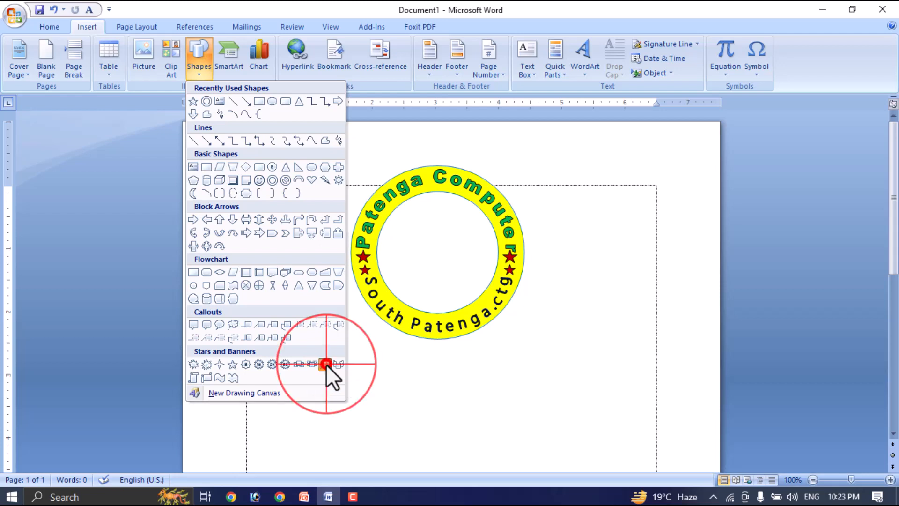
pyautogui.moveTo(337, 328)
pyautogui.mouseDown()
pyautogui.moveTo(528, 354)
pyautogui.moveTo(548, 373)
pyautogui.moveTo(557, 370)
pyautogui.mouseUp()
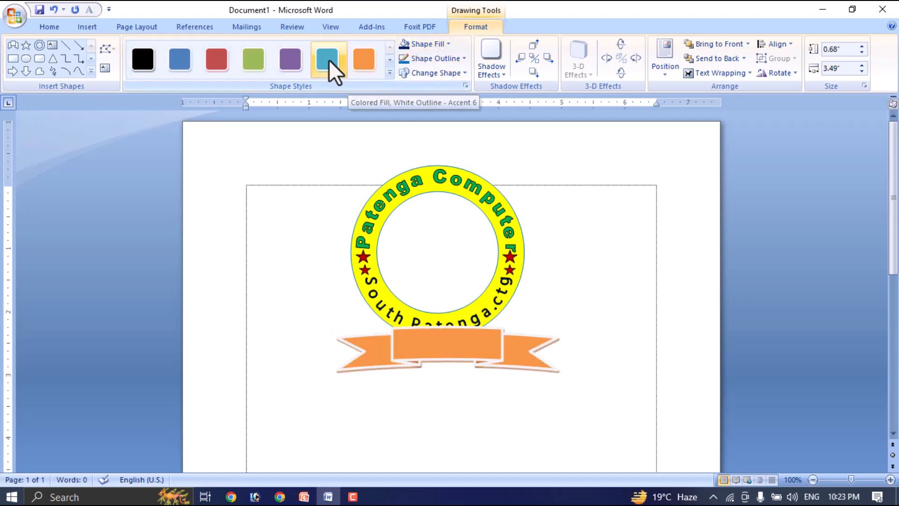
# - Apply the light-to-dark gray gradient shape style to the ribbon and open the ribbon for text editing
pyautogui.click(390, 72)
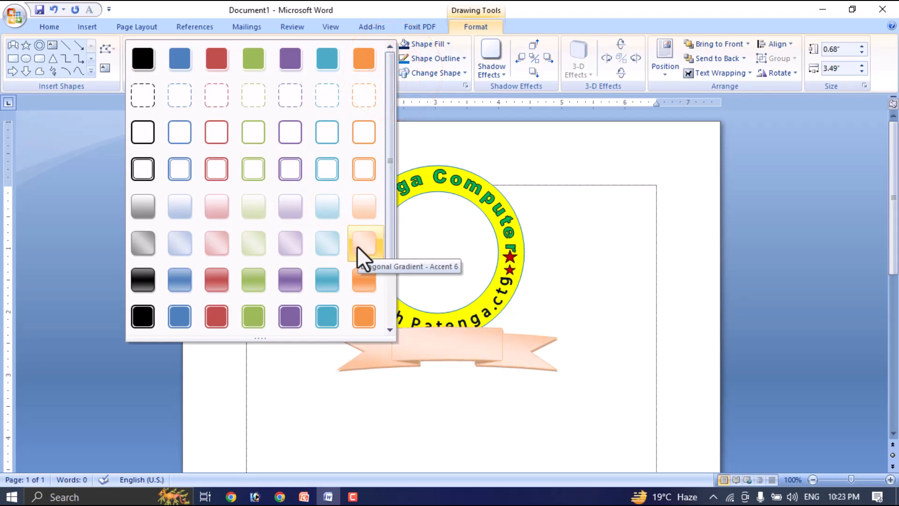
pyautogui.click(144, 210)
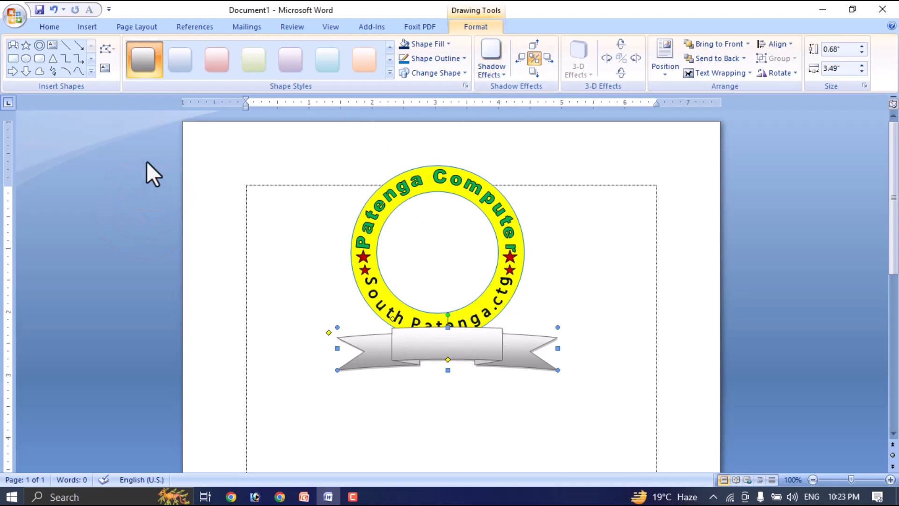
pyautogui.click(104, 70)
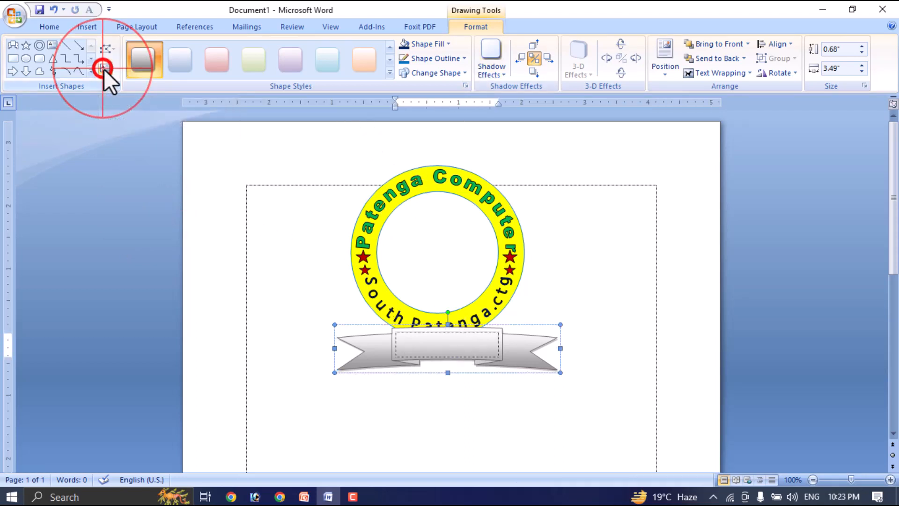